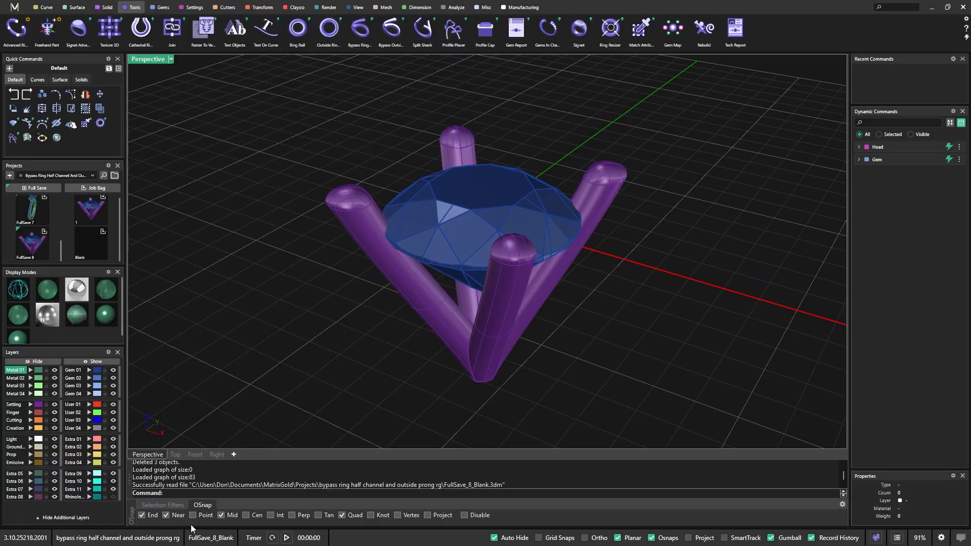
Examine the four-prong V-shaped head and the round gem from several angles
scroll(448, 241, down, 2)
right_drag(445, 243, 460, 260)
scroll(444, 277, up, 4)
scroll(421, 280, down, 1)
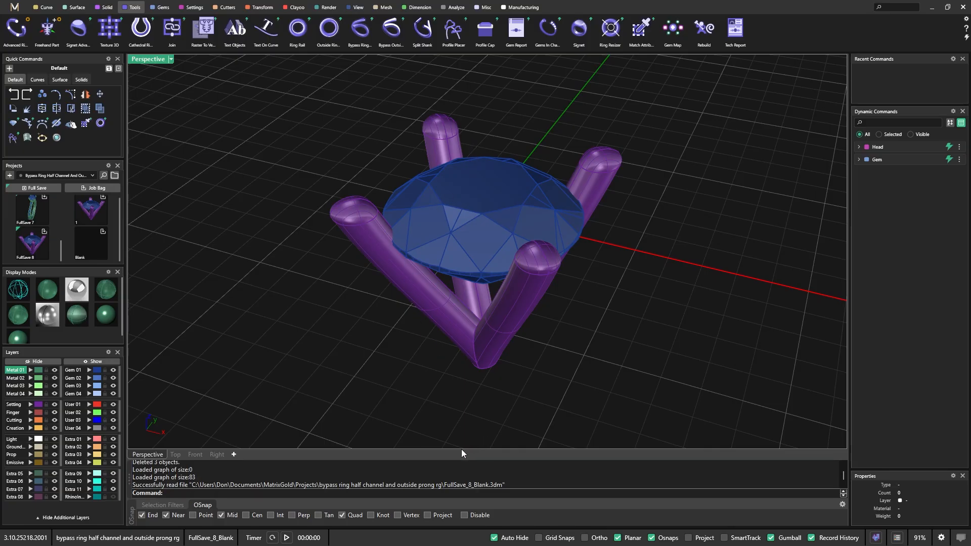
scroll(520, 234, down, 5)
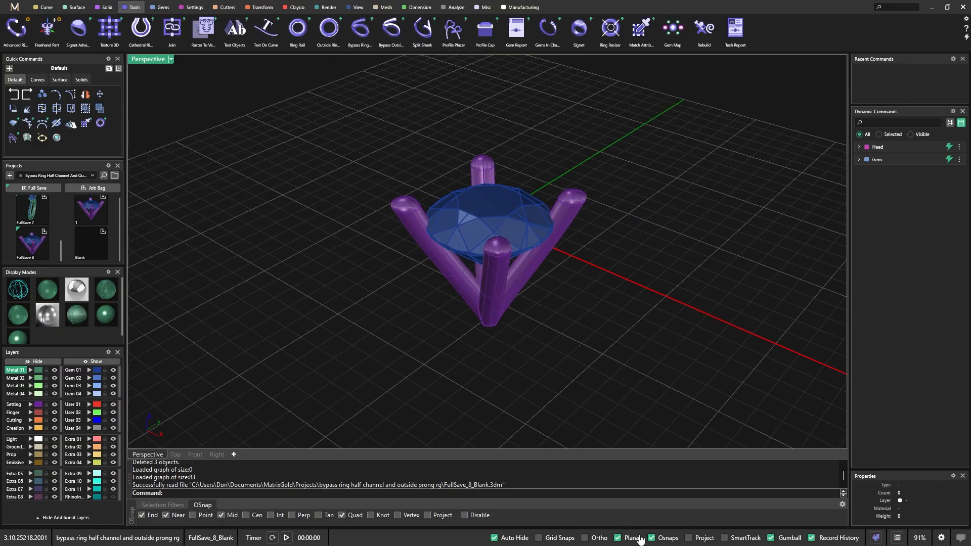
right_drag(481, 277, 455, 316)
scroll(516, 222, up, 5)
right_drag(514, 218, 474, 228)
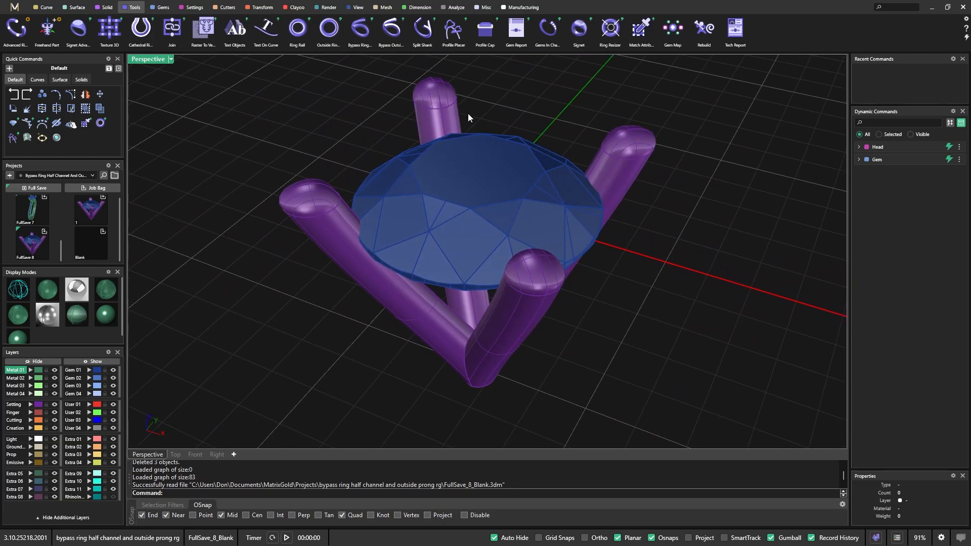
scroll(425, 201, down, 3)
right_drag(421, 201, 407, 243)
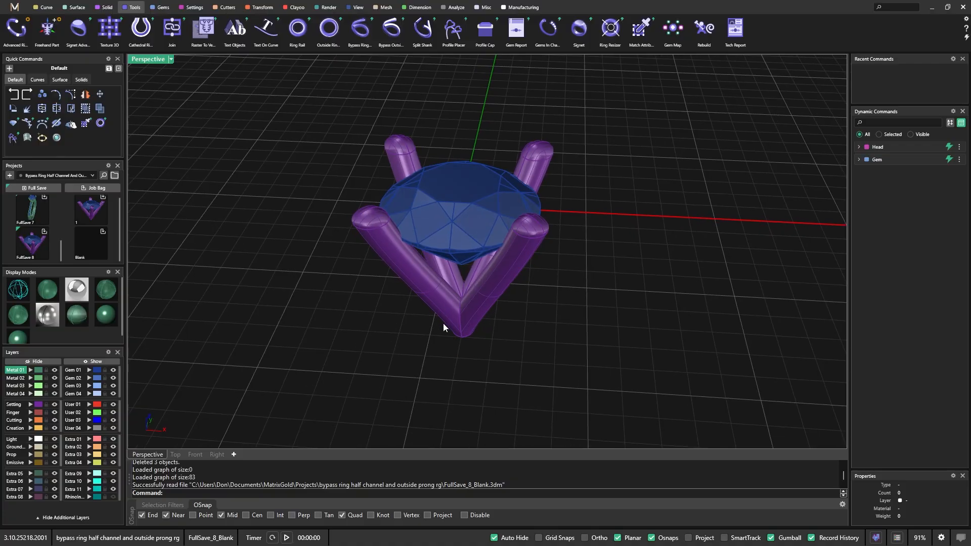
right_drag(407, 269, 474, 298)
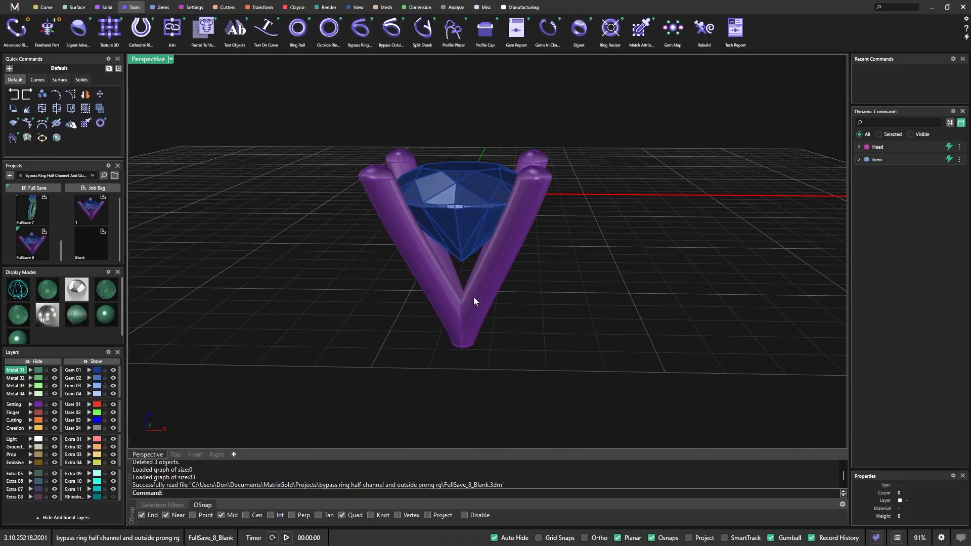
right_drag(444, 263, 463, 287)
mouse_move(423, 321)
right_down()
mouse_move(442, 328)
mouse_move(425, 330)
right_up()
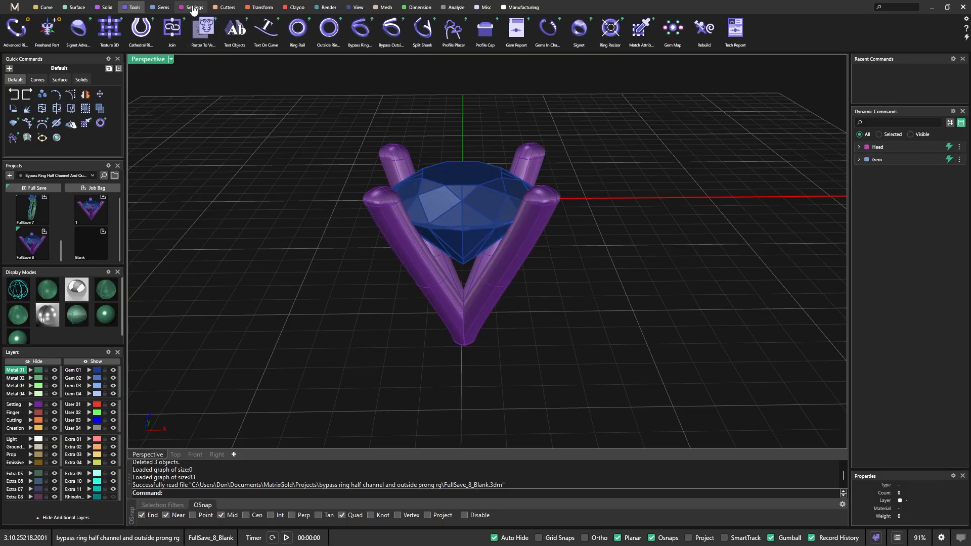
Reopen the head's parameters for editing and change its base style to Head
click(927, 146)
right_drag(716, 220, 627, 259)
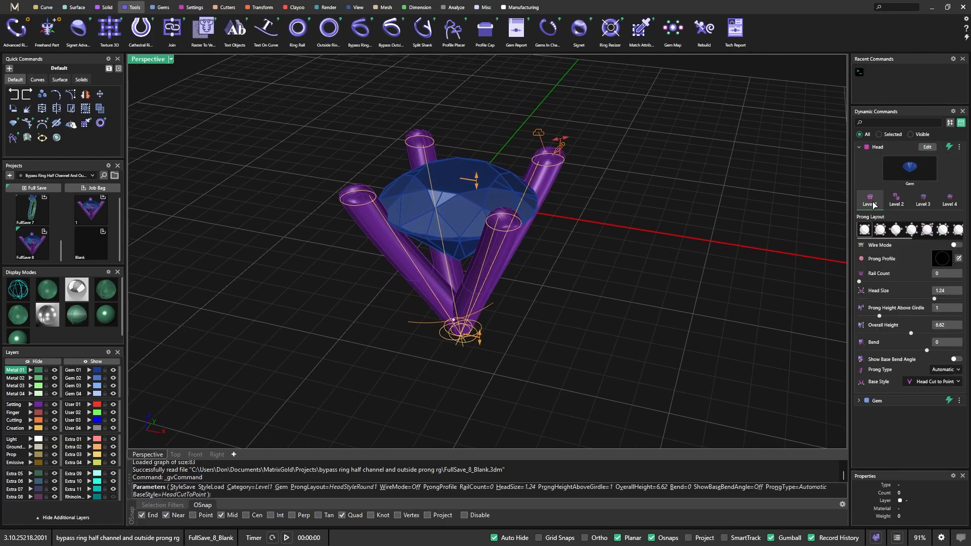
click(933, 383)
click(922, 395)
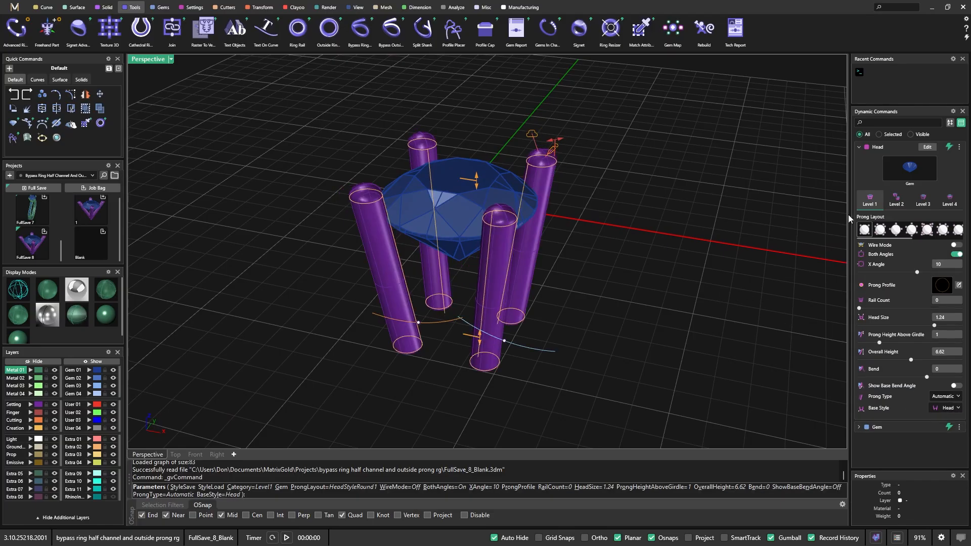
Add two rails between the head's prongs by setting the rail count to 2
right_drag(562, 322, 693, 337)
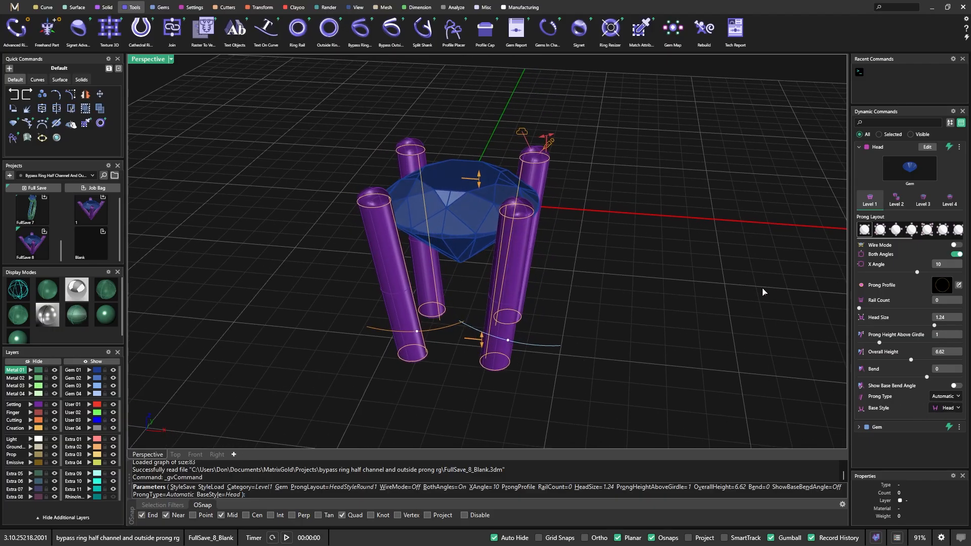
mouse_move(458, 328)
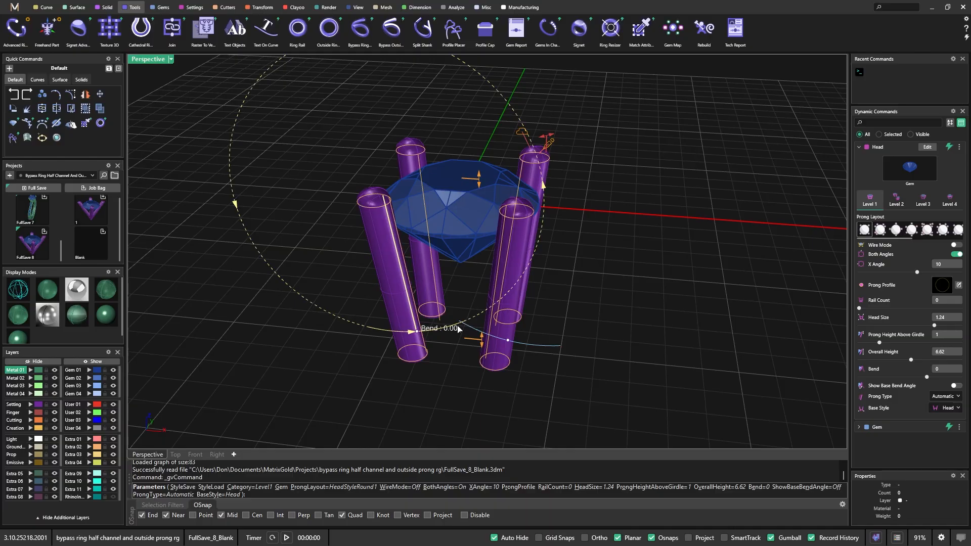
scroll(463, 378, up, 2)
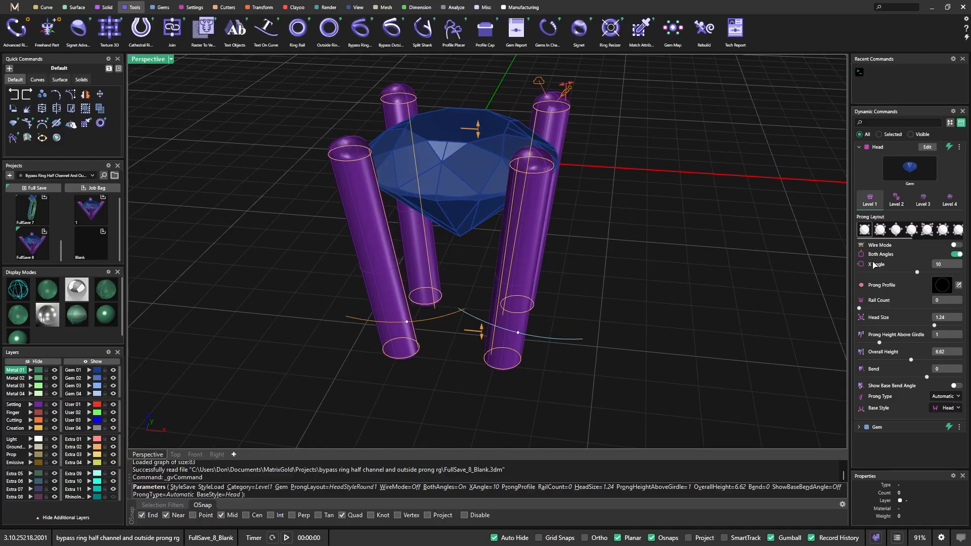
click(875, 308)
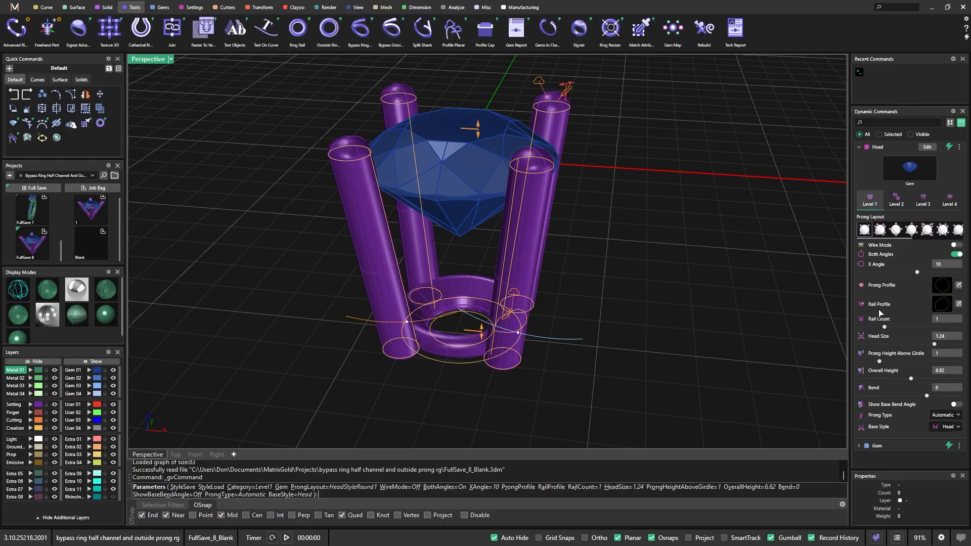
drag(890, 327, 910, 327)
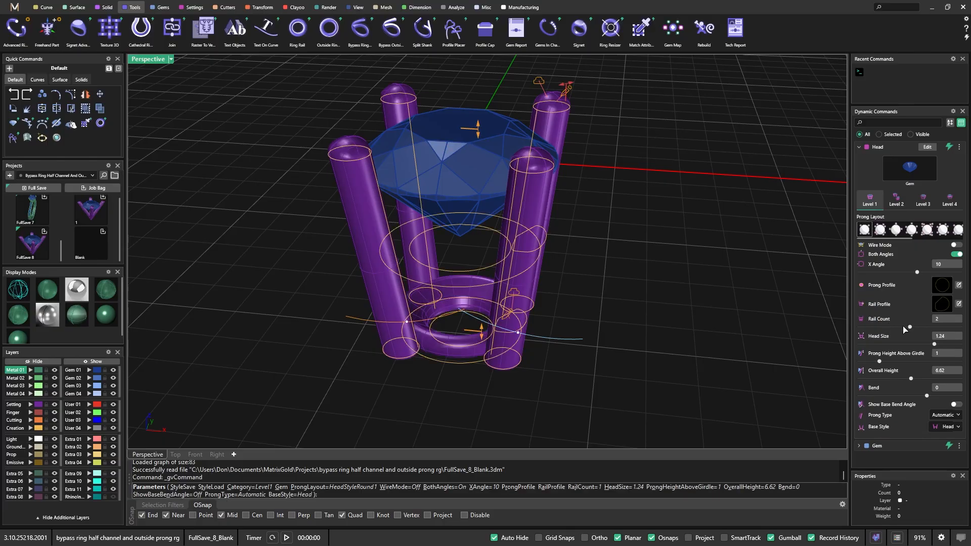
Shorten the head in the viewport to an overall height of about 5.27
right_drag(678, 295, 651, 279)
drag(482, 337, 480, 303)
right_drag(701, 260, 636, 250)
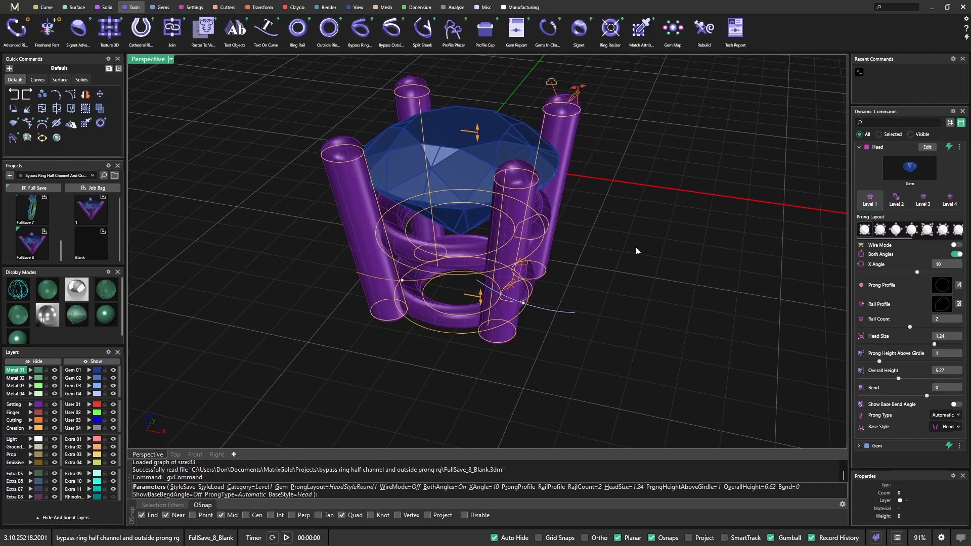
Show the head's Level 2 parameters and examine the prong and rail handles from several angles
click(895, 200)
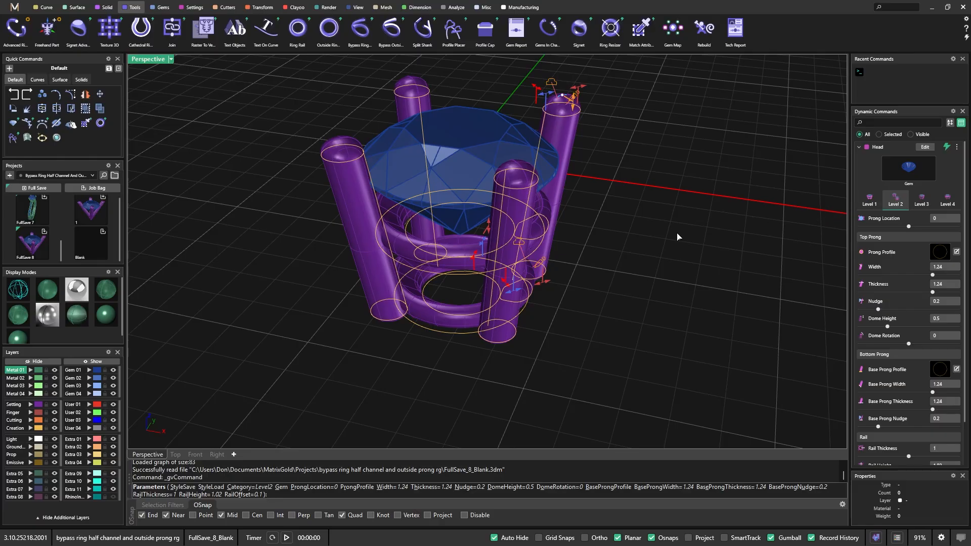
scroll(498, 303, down, 3)
right_drag(498, 303, 462, 313)
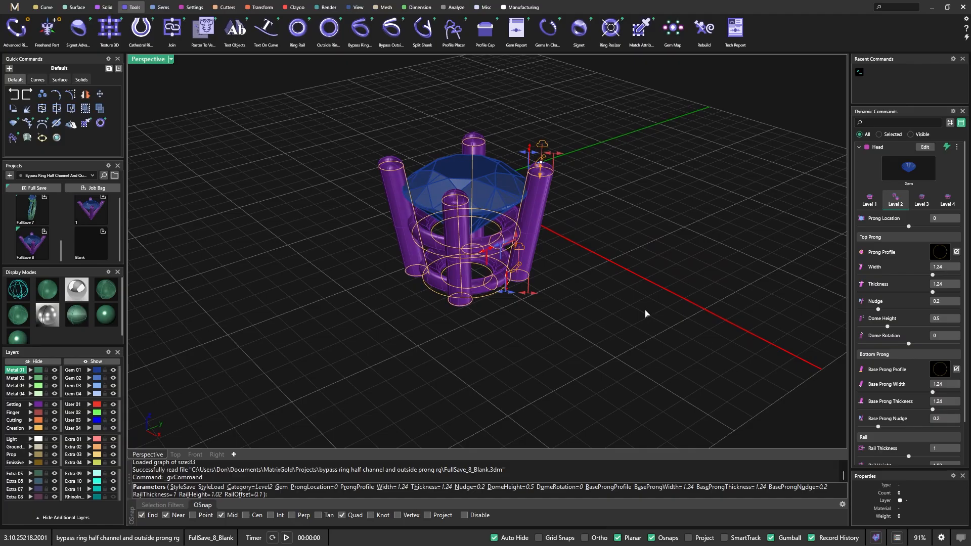
scroll(546, 161, up, 3)
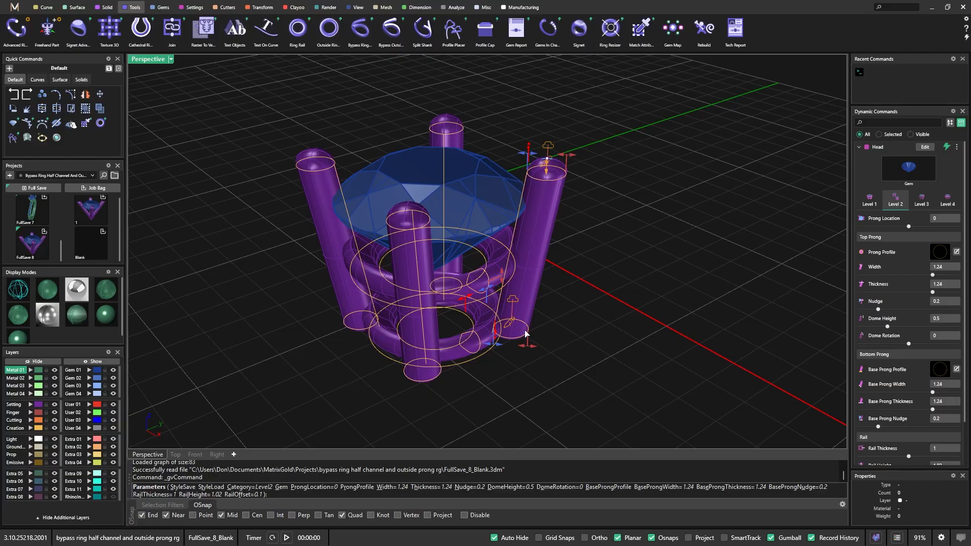
right_drag(589, 342, 515, 322)
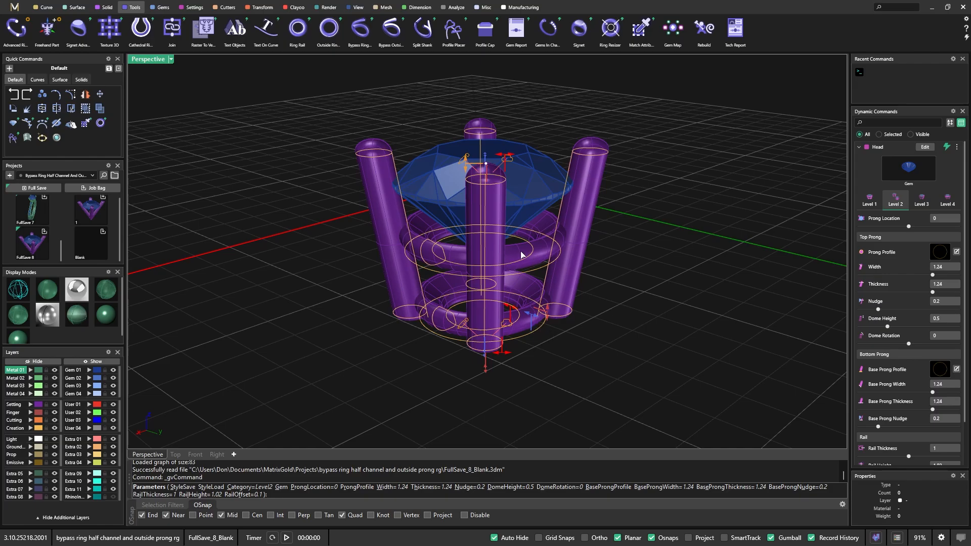
scroll(501, 251, down, 2)
right_drag(495, 251, 502, 291)
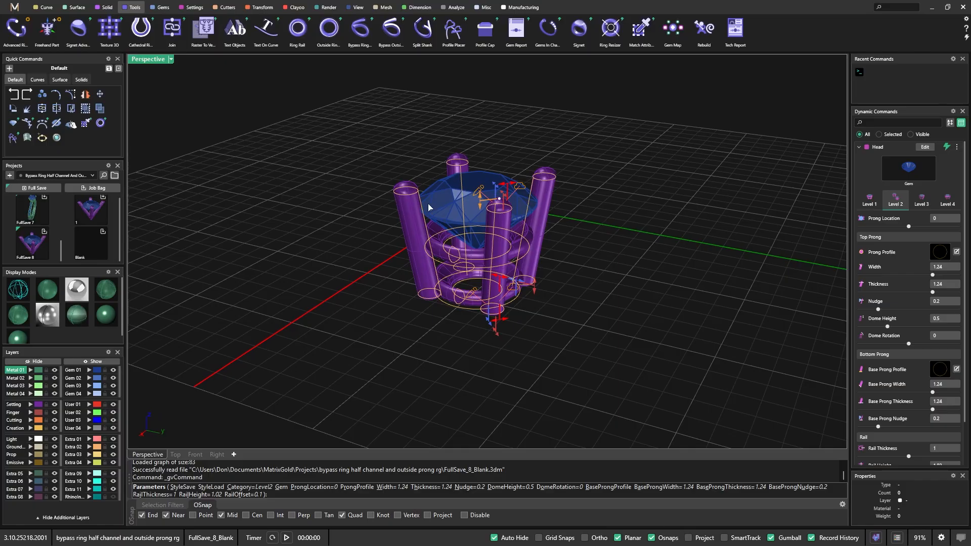
scroll(490, 274, up, 2)
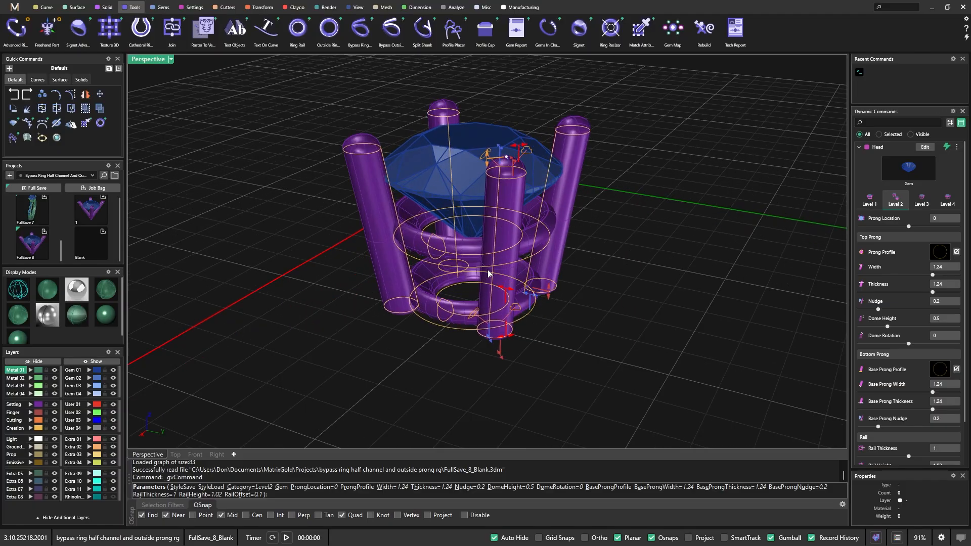
right_drag(492, 282, 504, 285)
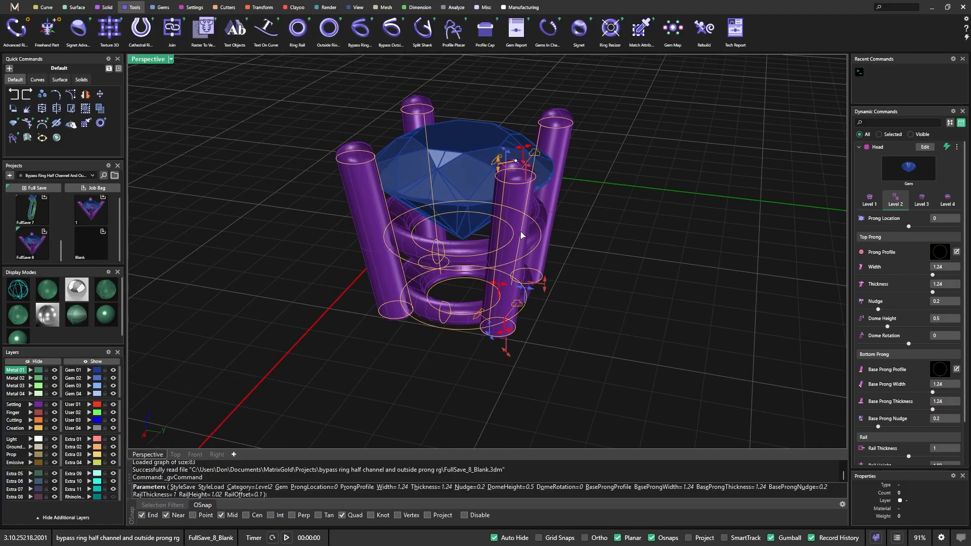
scroll(576, 284, up, 2)
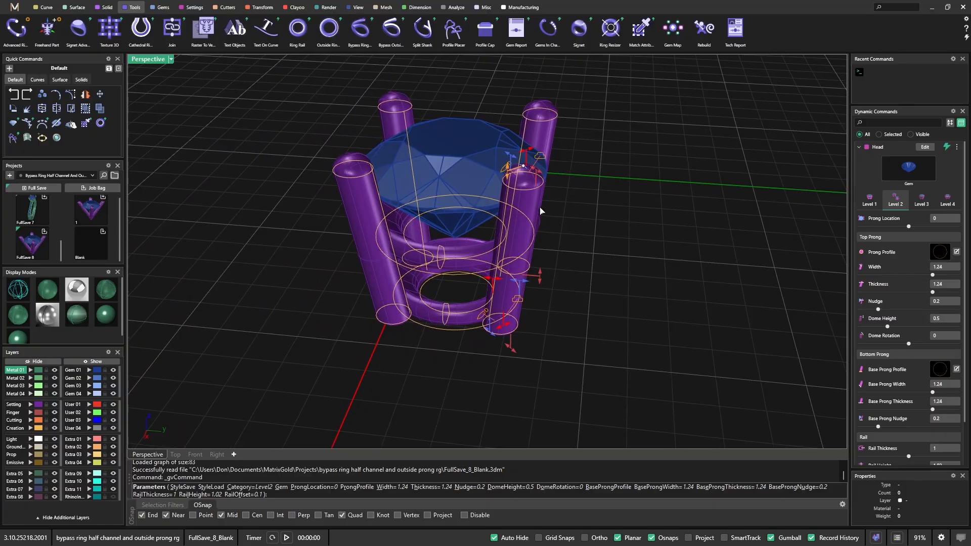
scroll(596, 260, up, 2)
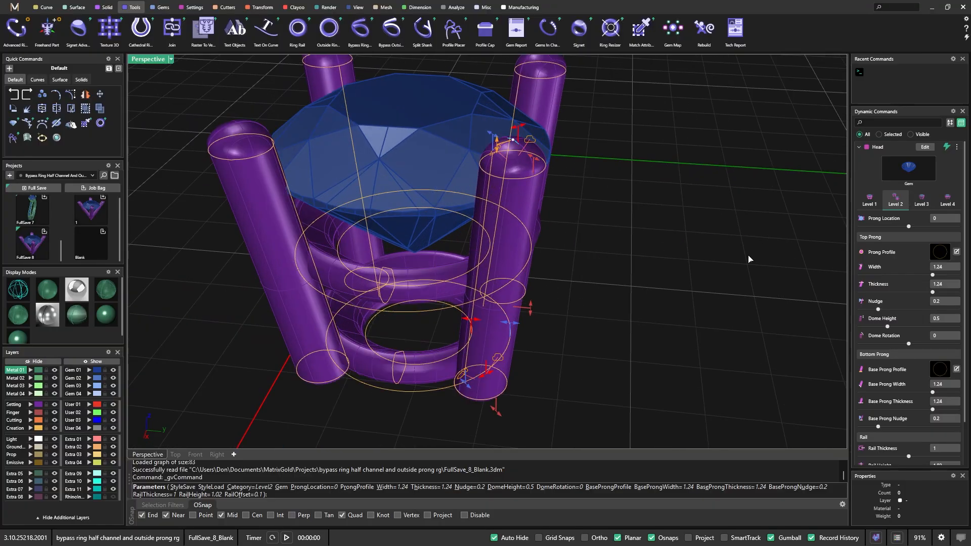
scroll(674, 242, down, 4)
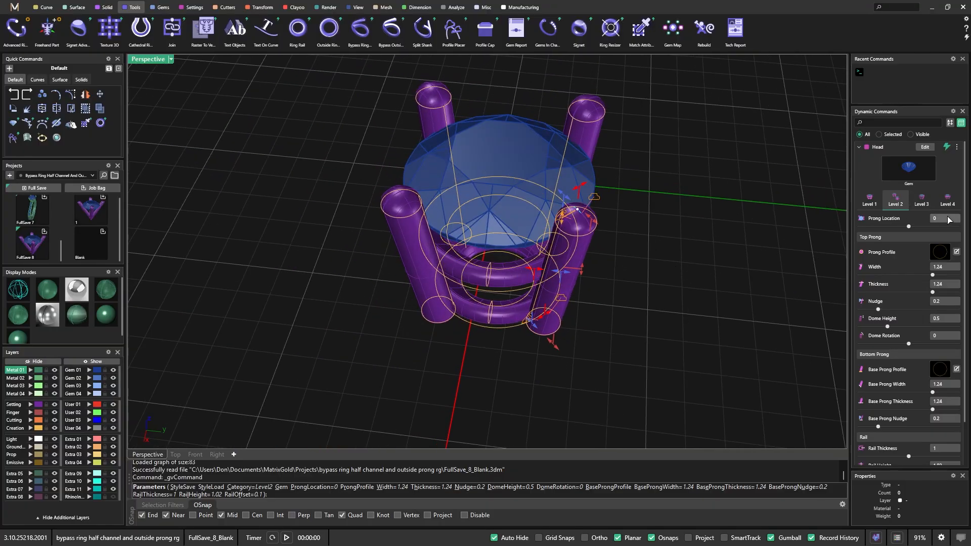
right_drag(747, 237, 733, 260)
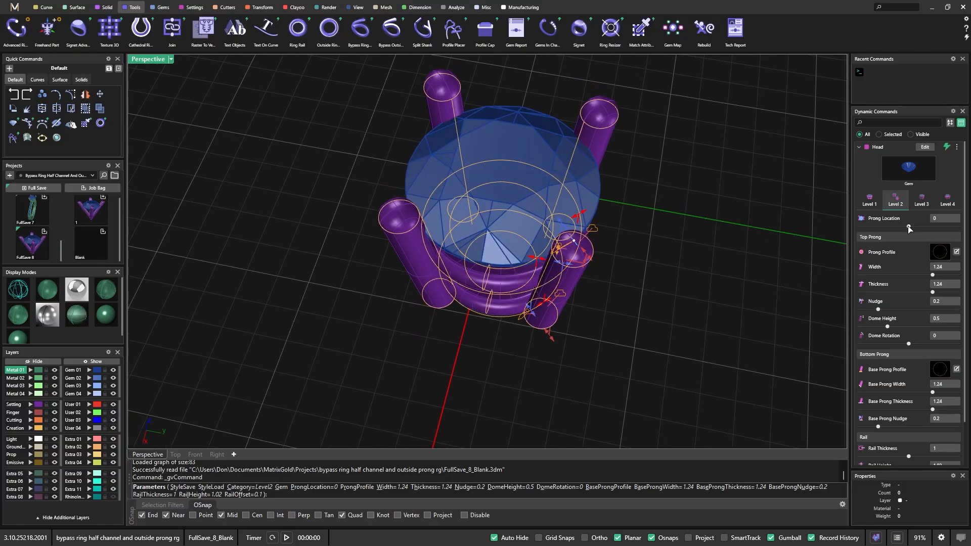
Try shifting the prong location to 12.5 and -1, and reset it to 0
drag(908, 225, 932, 229)
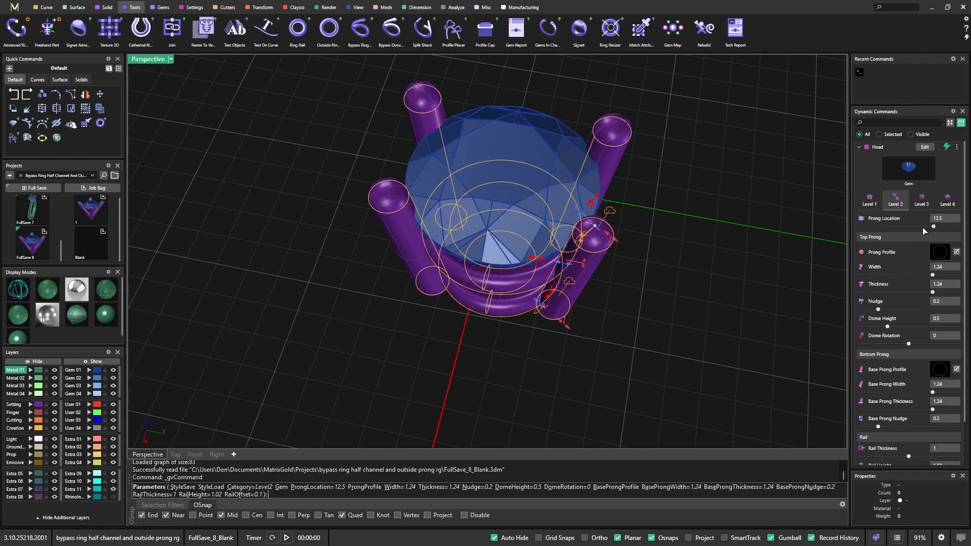
drag(933, 227, 906, 229)
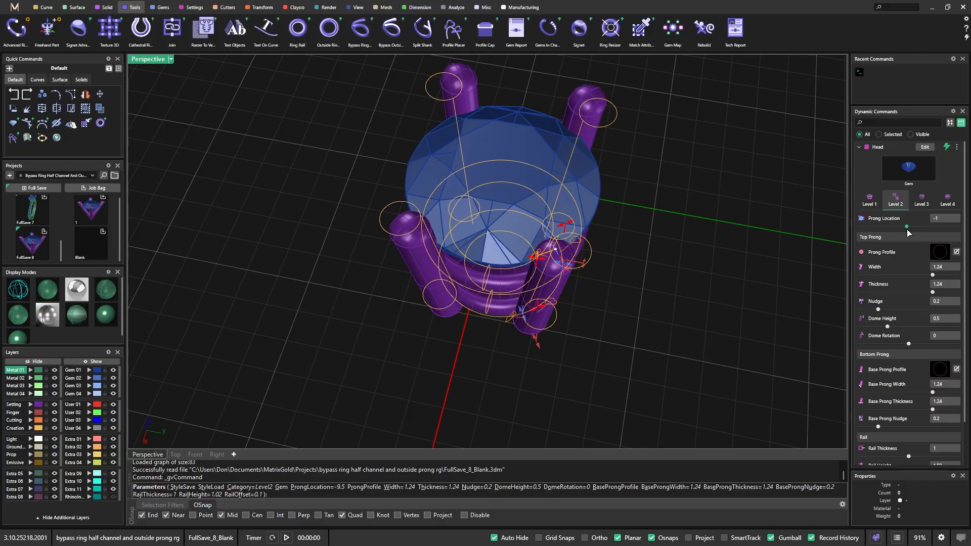
click(944, 223)
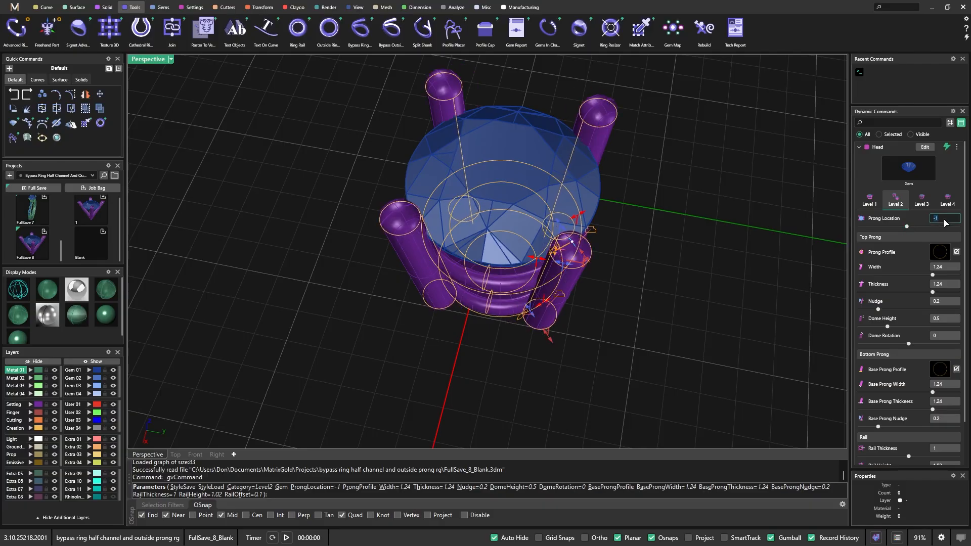
text(0)
key(Return)
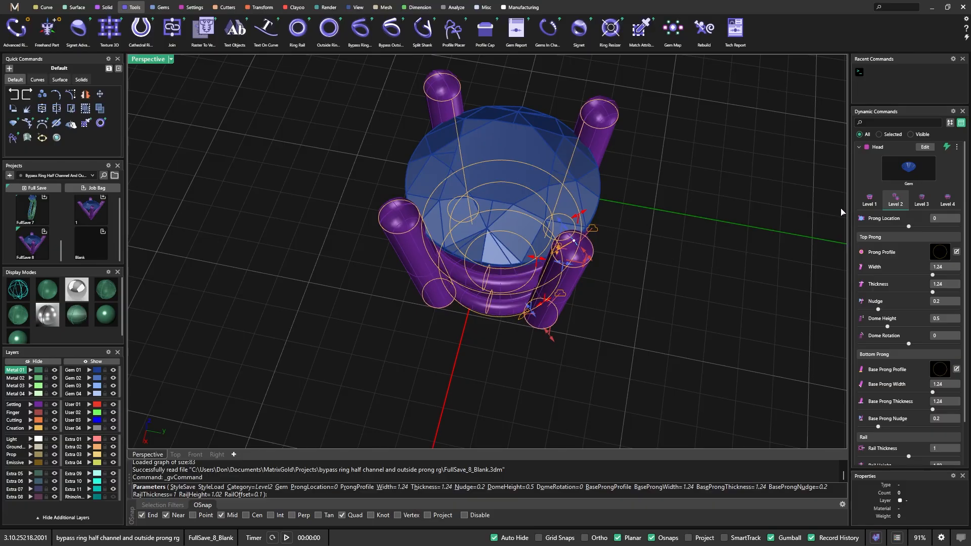
Try the fifth prong layout, HeadStyleRound5, with a prong location of 1, and reset the location to 0
click(869, 201)
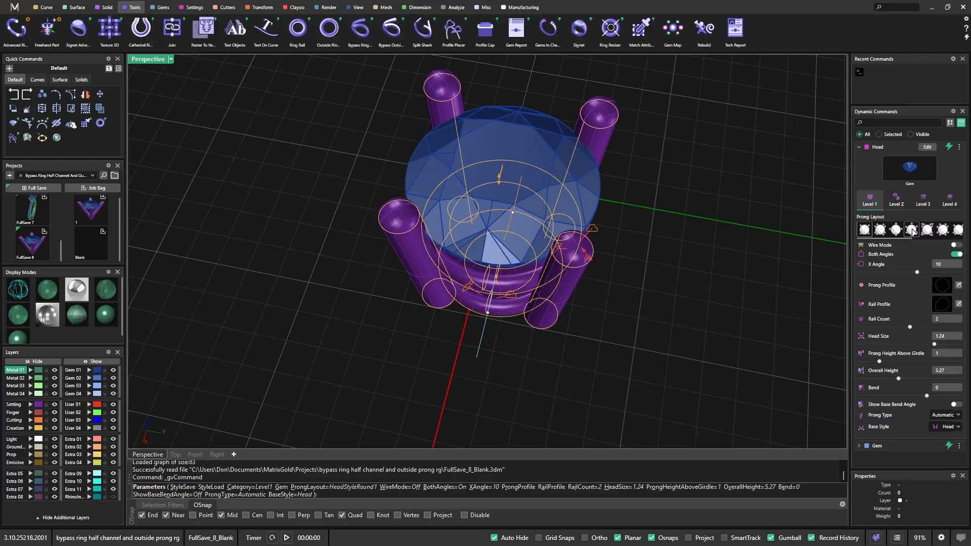
click(928, 233)
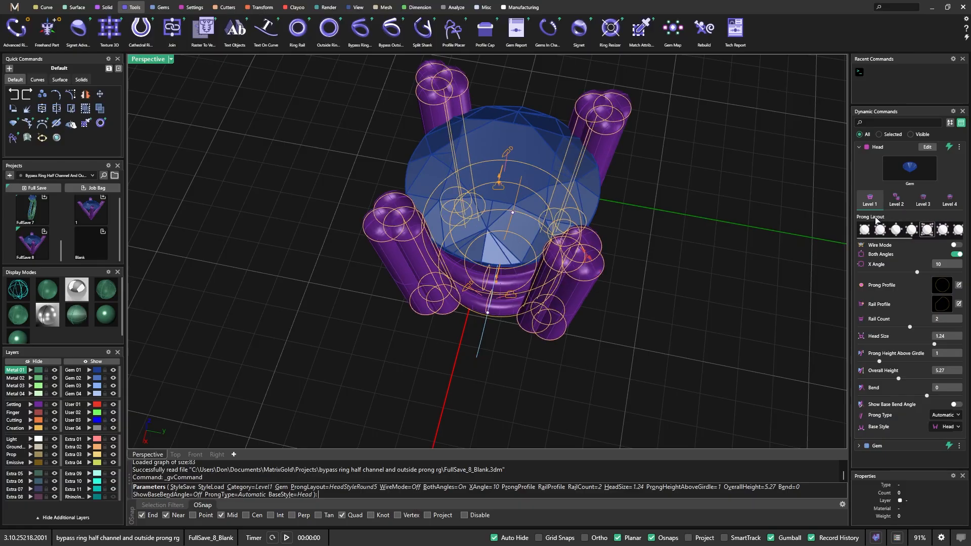
click(895, 201)
mouse_move(908, 228)
mouse_down()
mouse_move(919, 226)
mouse_move(910, 227)
mouse_up()
double_click(929, 218)
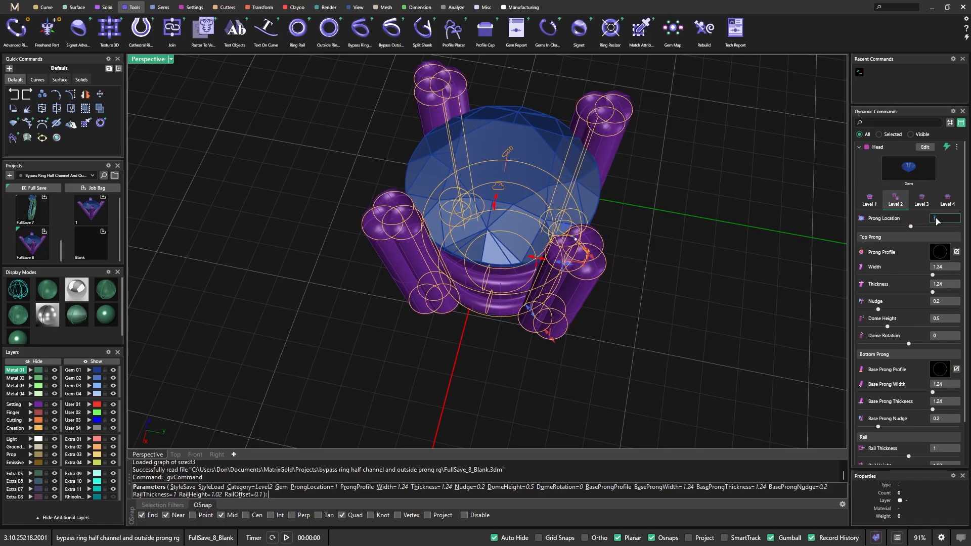
text(0)
key(Return)
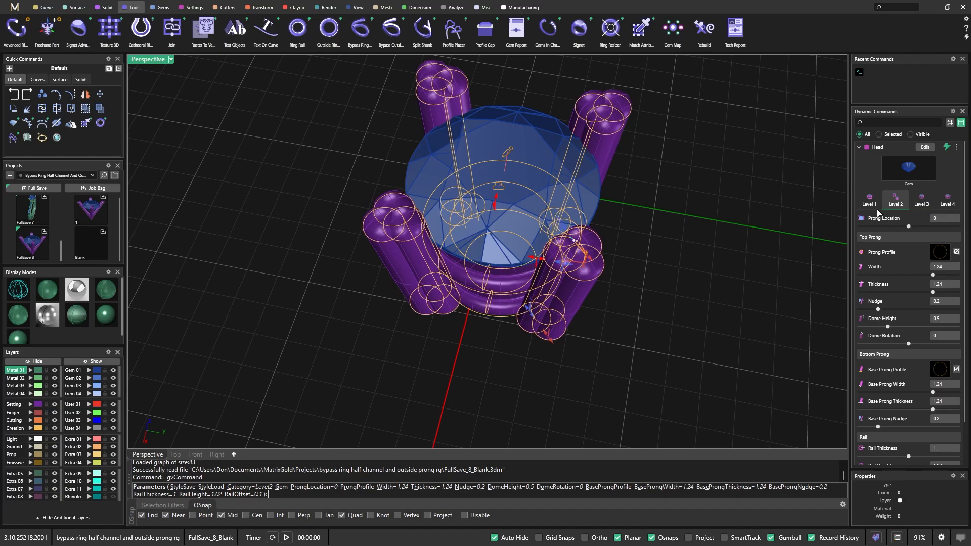
Switch the head's prong layout to the second style, HeadStyleRound2
click(869, 200)
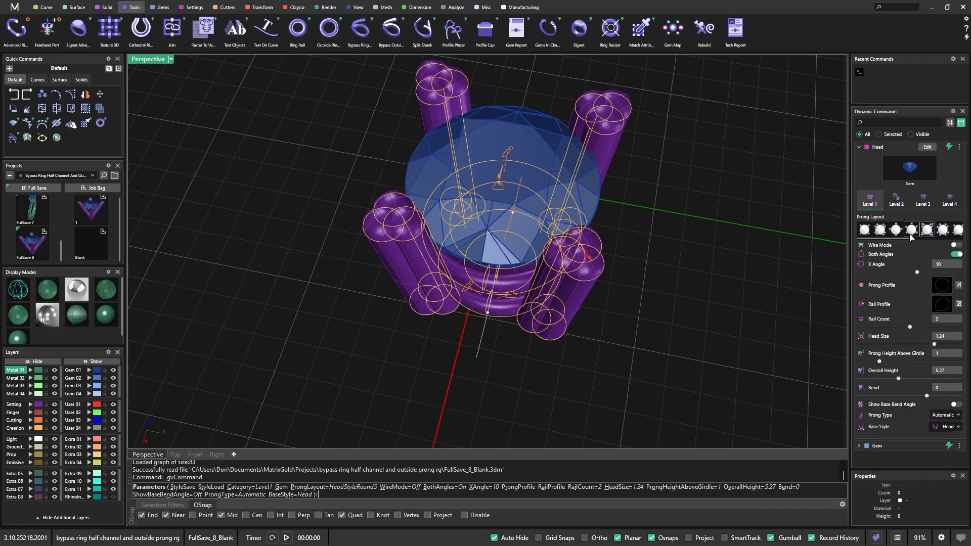
click(882, 230)
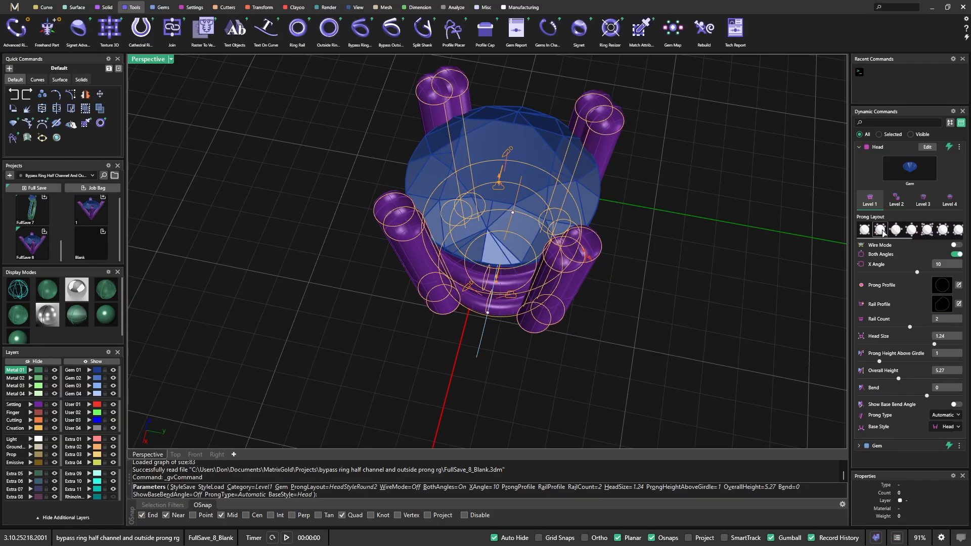
Set the prong location to -0.5 and browse the available prong layouts for the head
click(894, 201)
drag(908, 226, 908, 226)
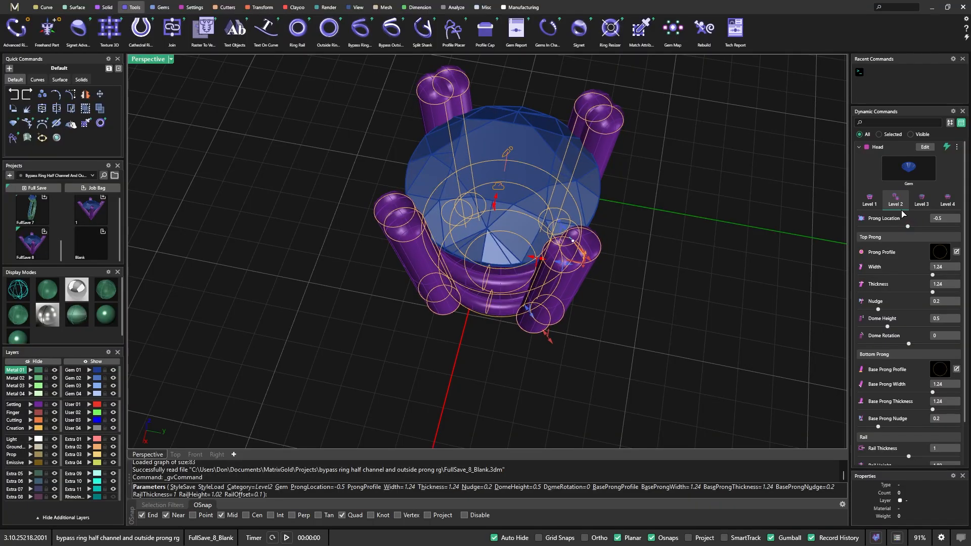
click(869, 201)
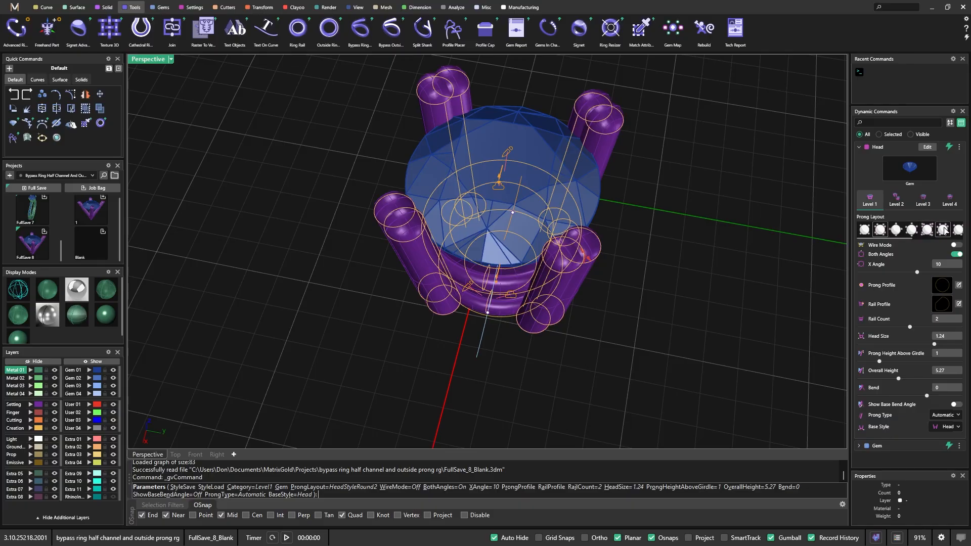
scroll(943, 230, down, 4)
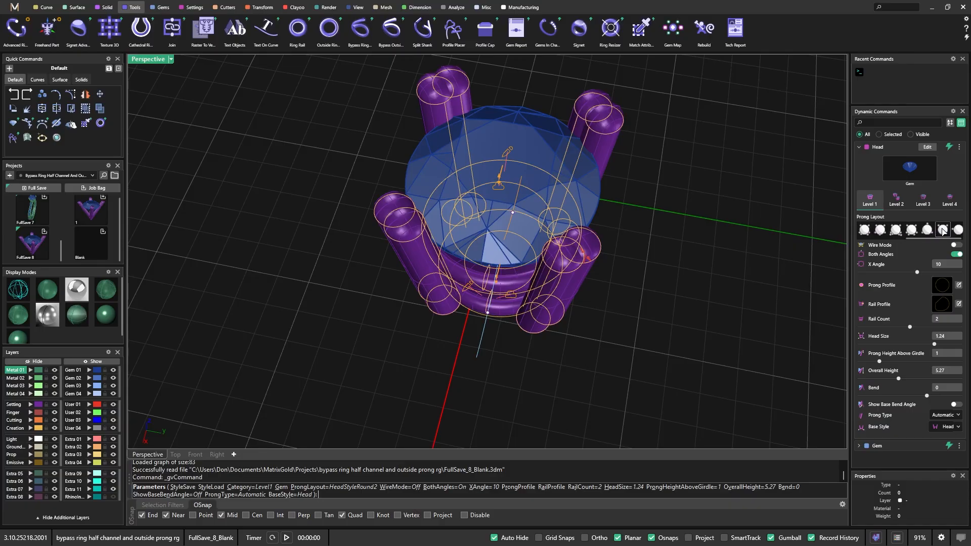
scroll(941, 231, down, 1)
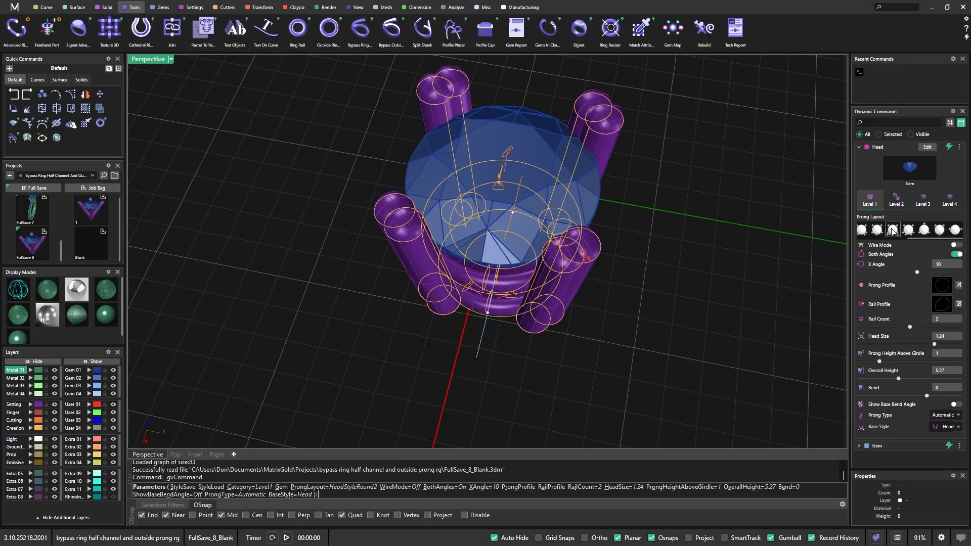
scroll(889, 231, left, 3)
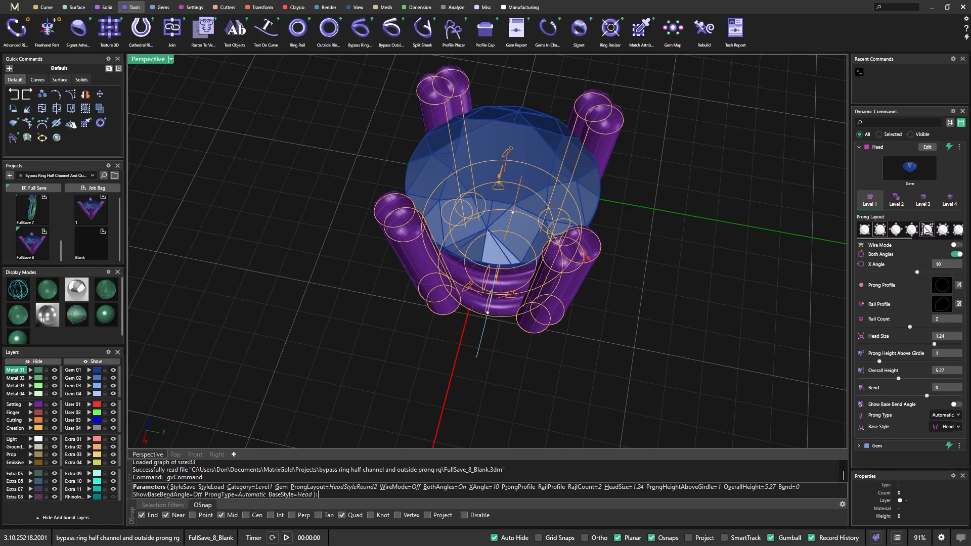
Try the sixth prong layout, HeadStyleRound6, with prong locations of 12 and 5.5, and inspect the prong spacing around the gem
click(942, 230)
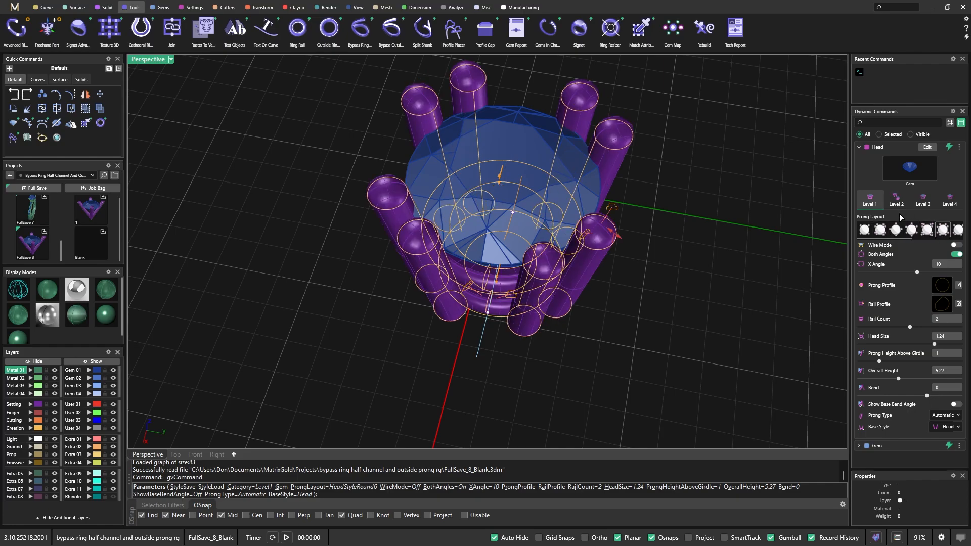
click(897, 199)
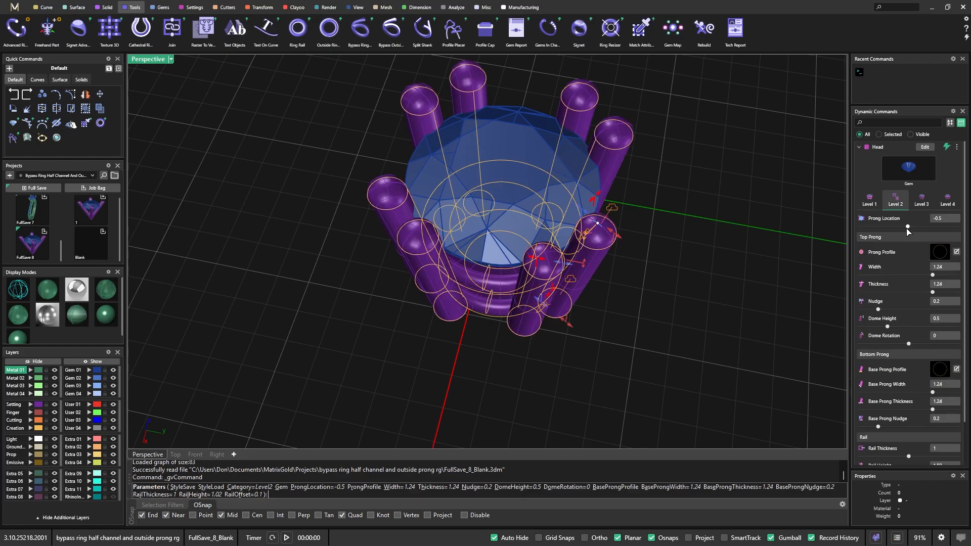
drag(908, 227, 932, 228)
right_drag(728, 296, 736, 301)
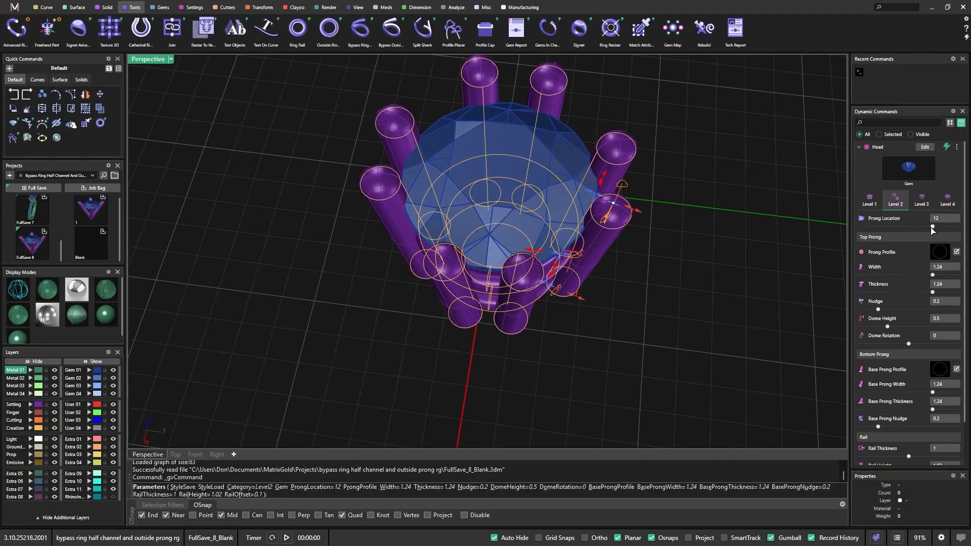
drag(933, 230, 920, 229)
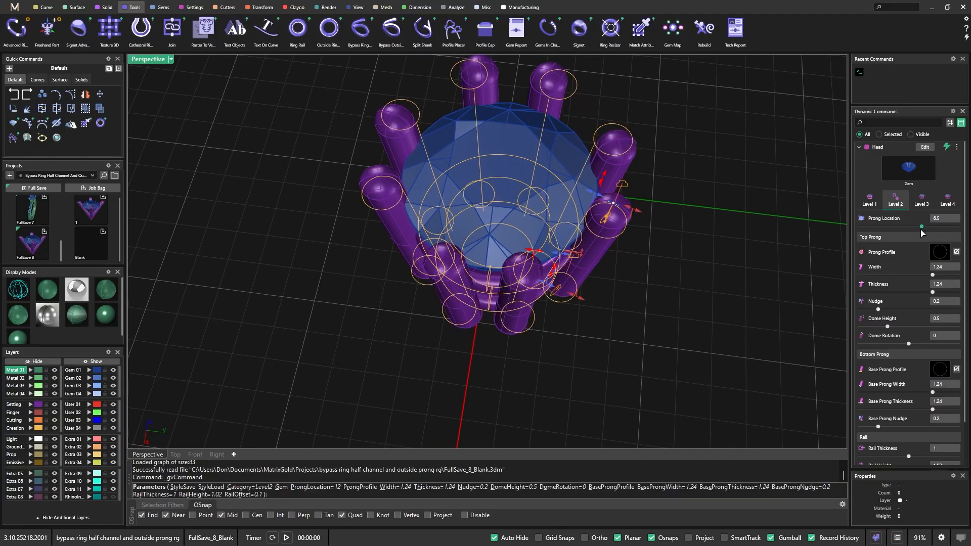
click(870, 200)
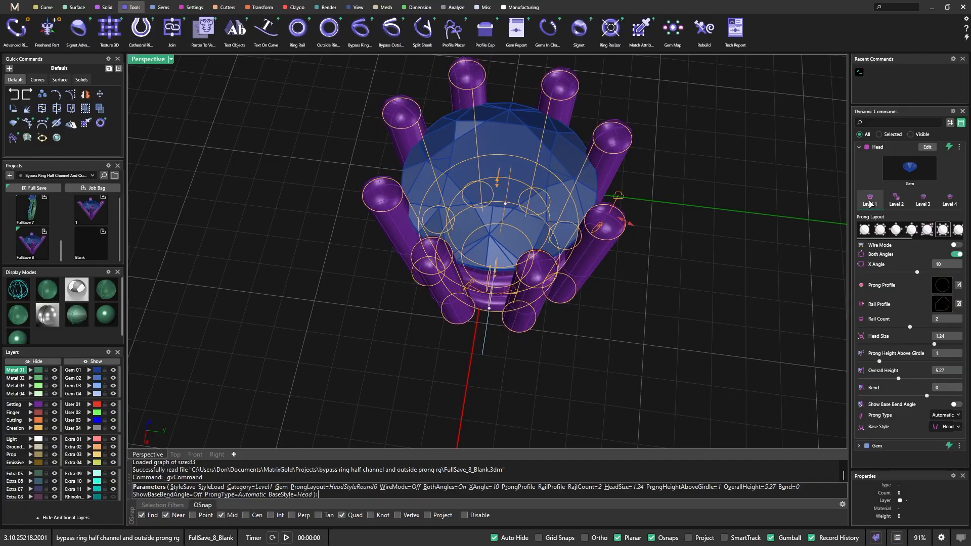
click(902, 205)
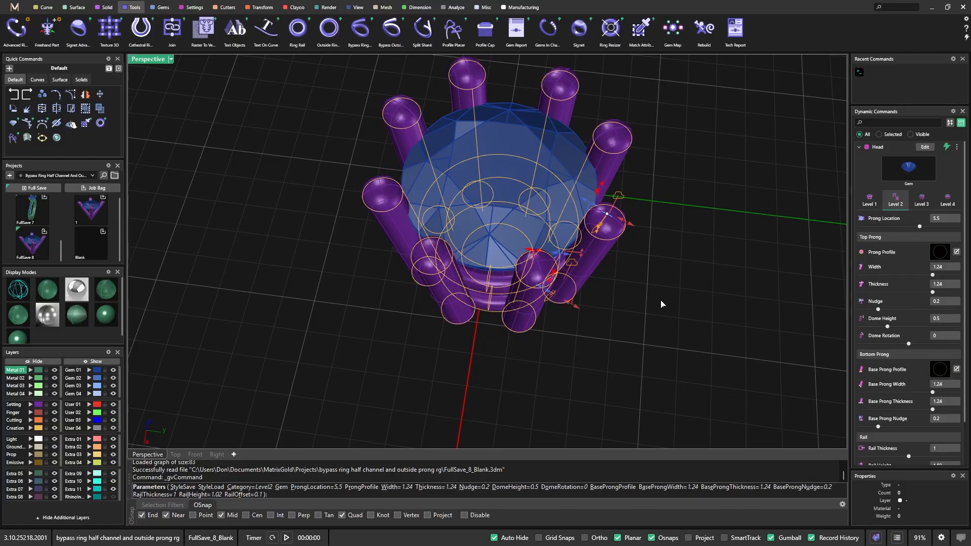
scroll(545, 340, down, 4)
right_drag(544, 339, 559, 267)
scroll(560, 267, up, 4)
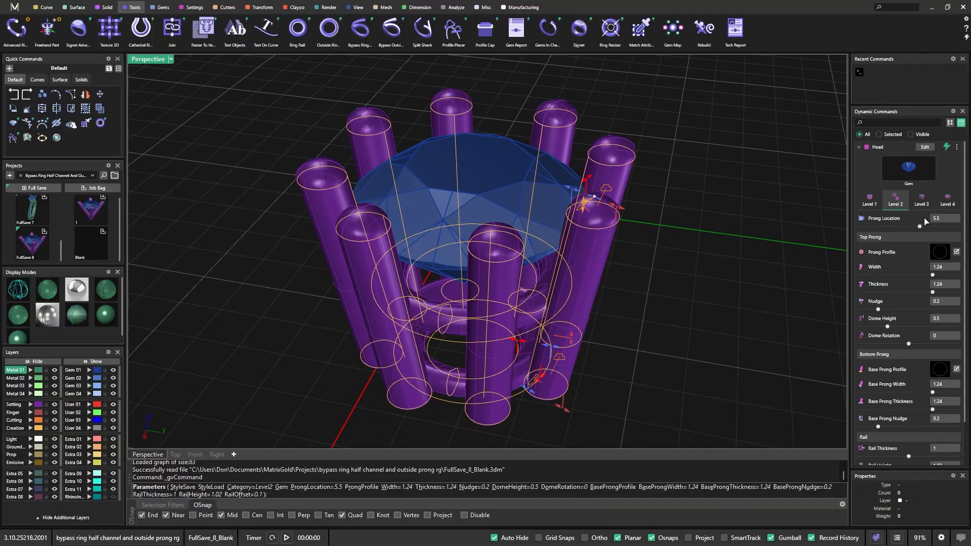
Reset the prong location to 0 and switch the head to the first prong layout, HeadStyleRound1
key(Return)
click(876, 203)
click(866, 231)
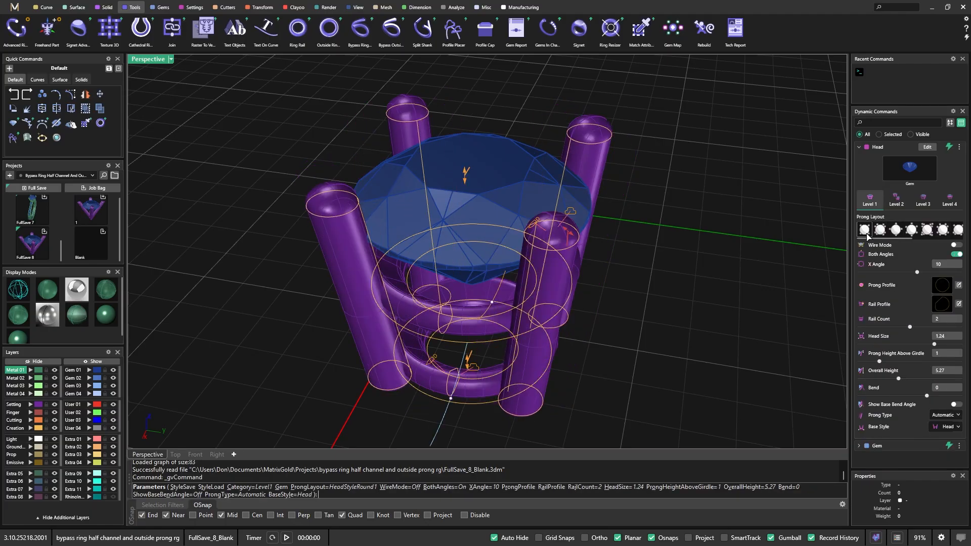
right_drag(738, 217, 728, 230)
scroll(635, 192, down, 5)
right_drag(663, 258, 621, 252)
scroll(584, 181, up, 4)
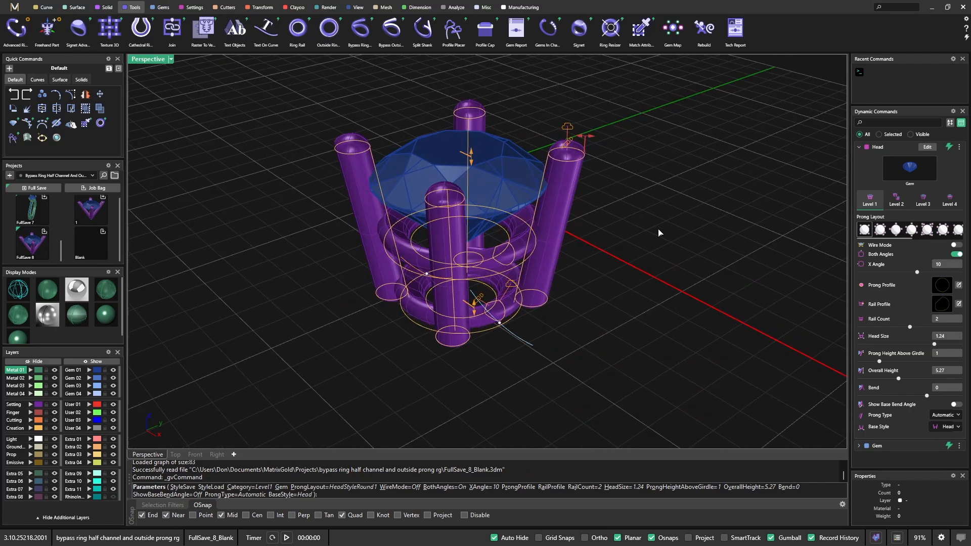
Change the top prong profile to library profile 007 and view the reshaped prongs from several angles
click(892, 201)
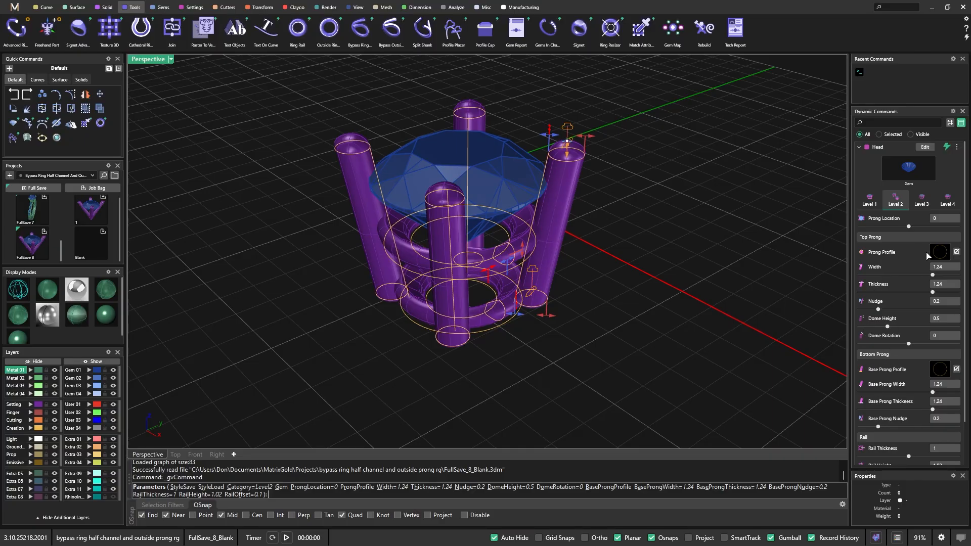
click(940, 254)
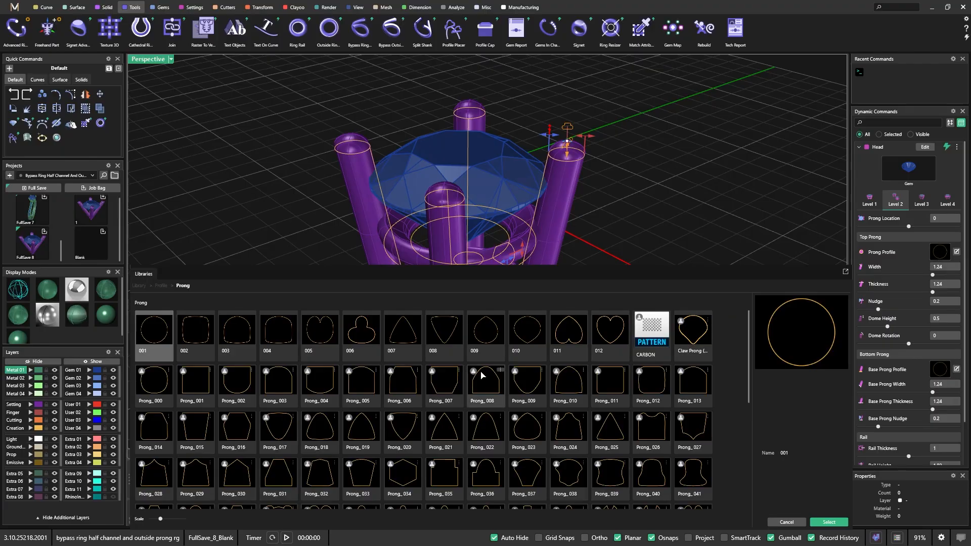
double_click(407, 338)
right_drag(600, 349, 548, 300)
scroll(602, 247, up, 6)
right_drag(622, 288, 578, 305)
scroll(575, 198, down, 2)
scroll(575, 198, down, 4)
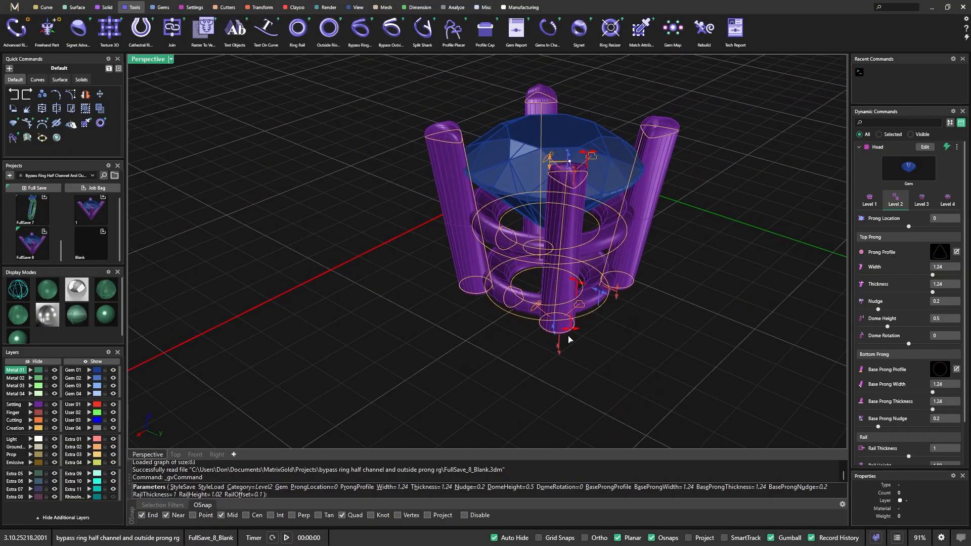
right_drag(603, 337, 655, 246)
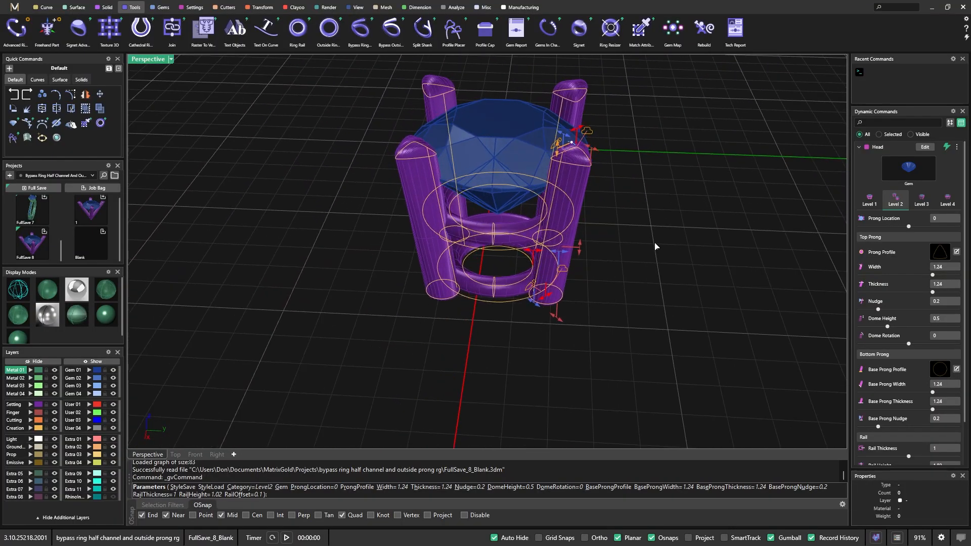
Try top prong widths of 1.5 and 1.4, and set the width to 2
scroll(579, 152, up, 3)
scroll(652, 212, down, 3)
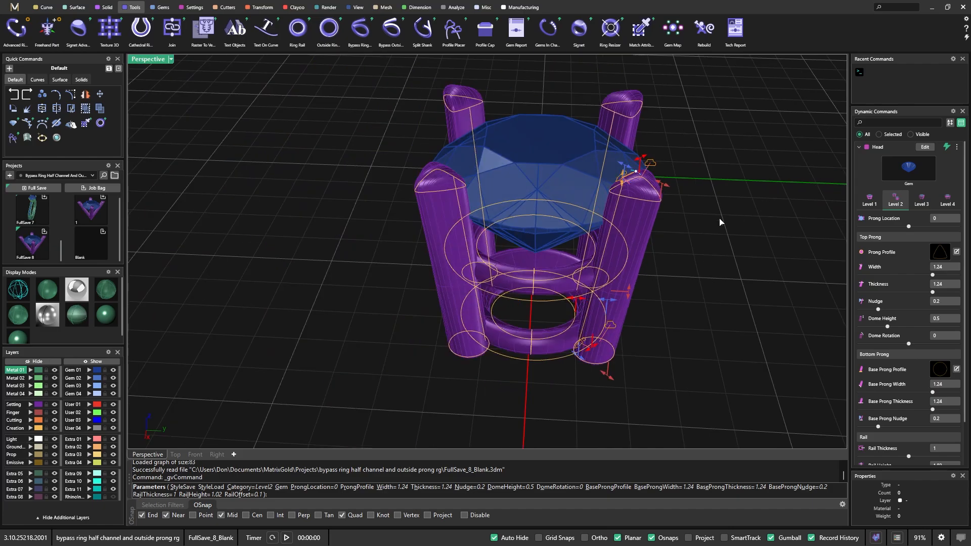
scroll(634, 170, up, 4)
right_drag(713, 274, 713, 275)
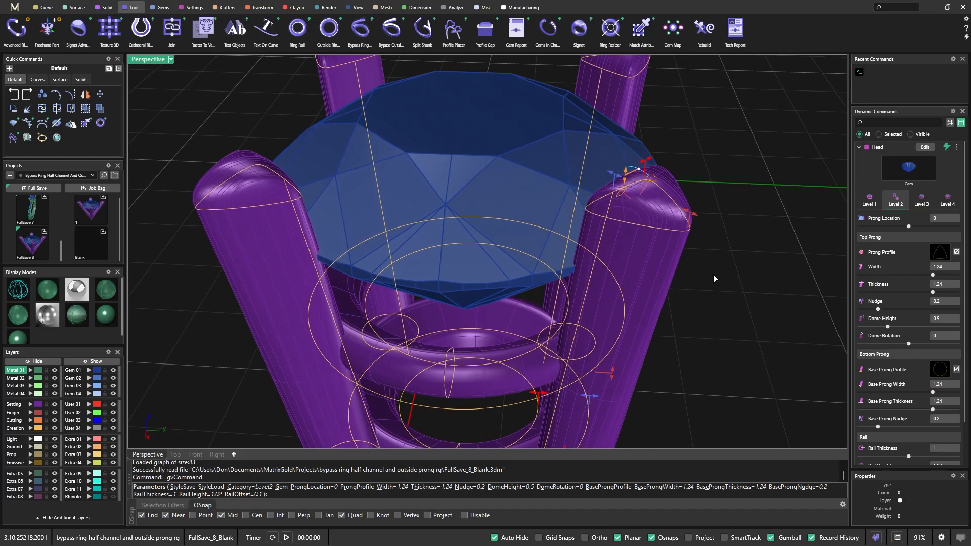
drag(933, 275, 949, 276)
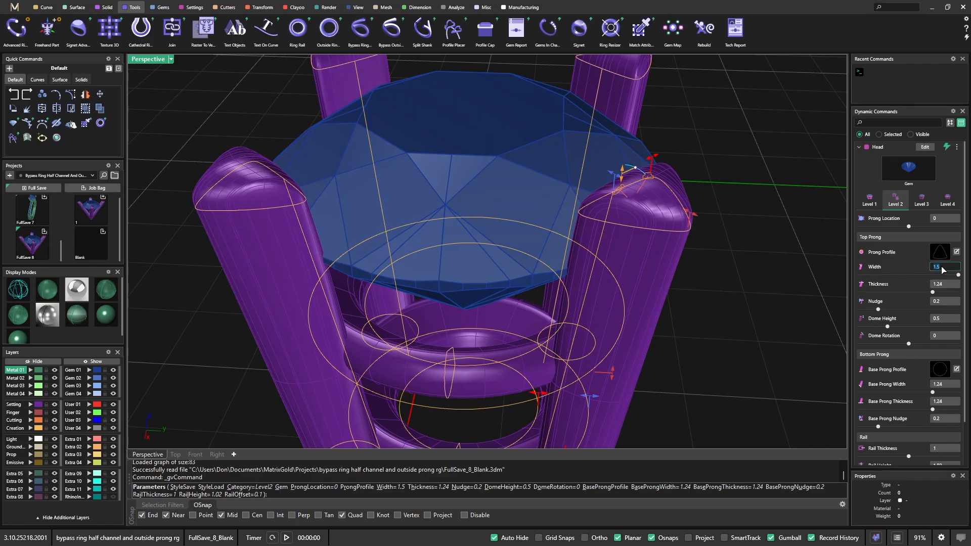
text(2)
key(Tab)
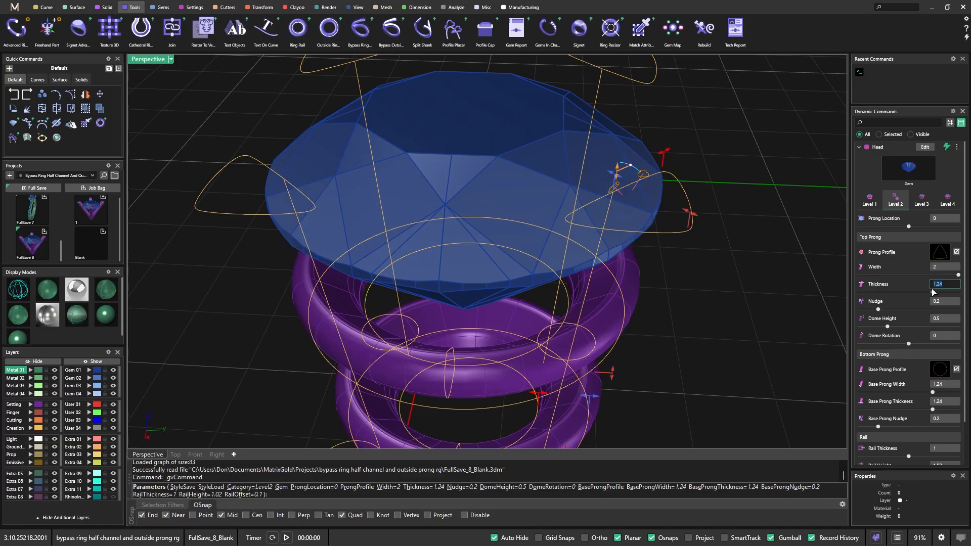
drag(959, 277, 951, 278)
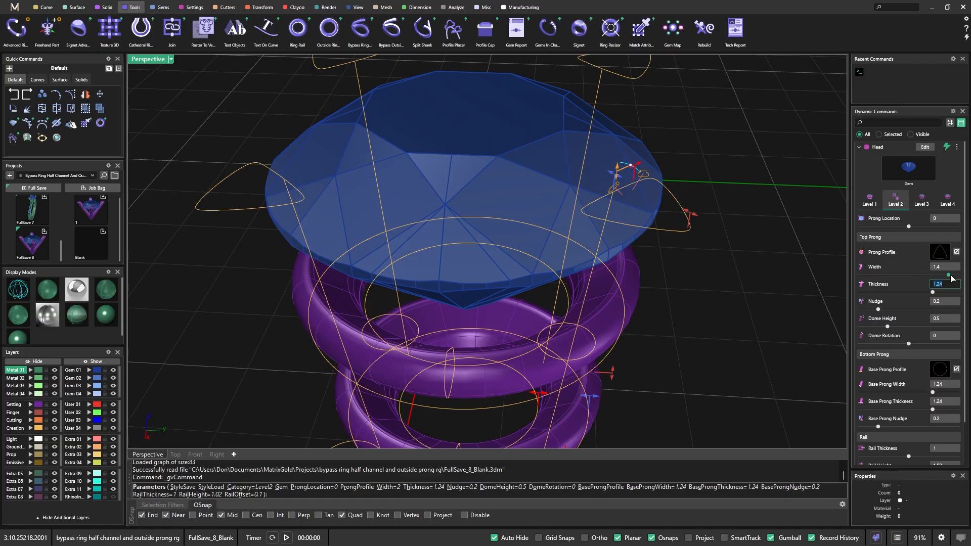
click(941, 267)
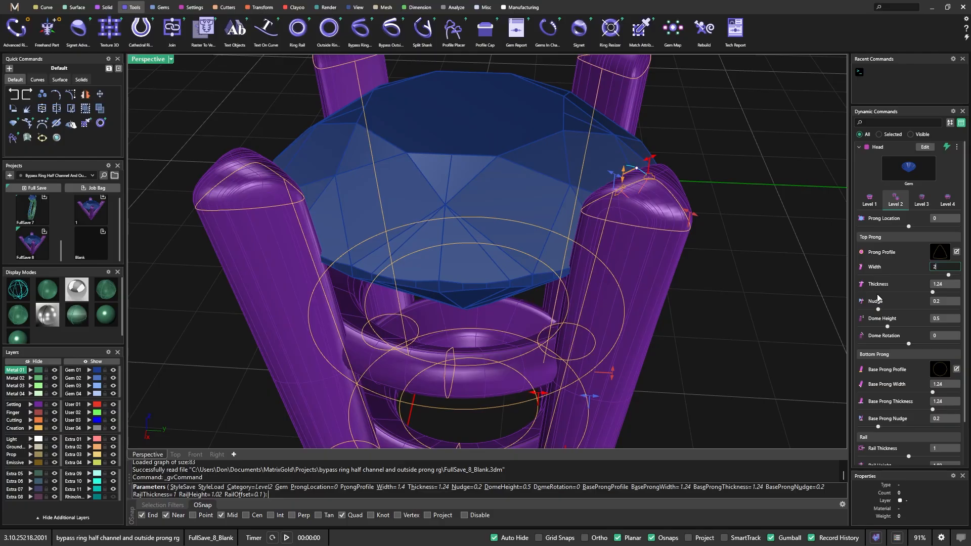
text(2)
key(Tab)
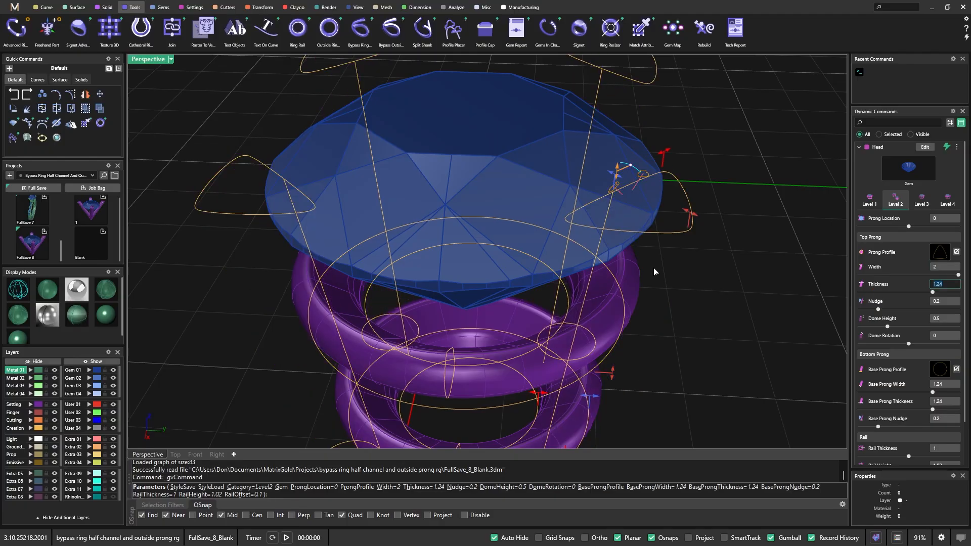
Try a top prong thickness of 1.25 mm and set the thickness to 1.4 mm
scroll(653, 271, down, 3)
drag(677, 238, 673, 236)
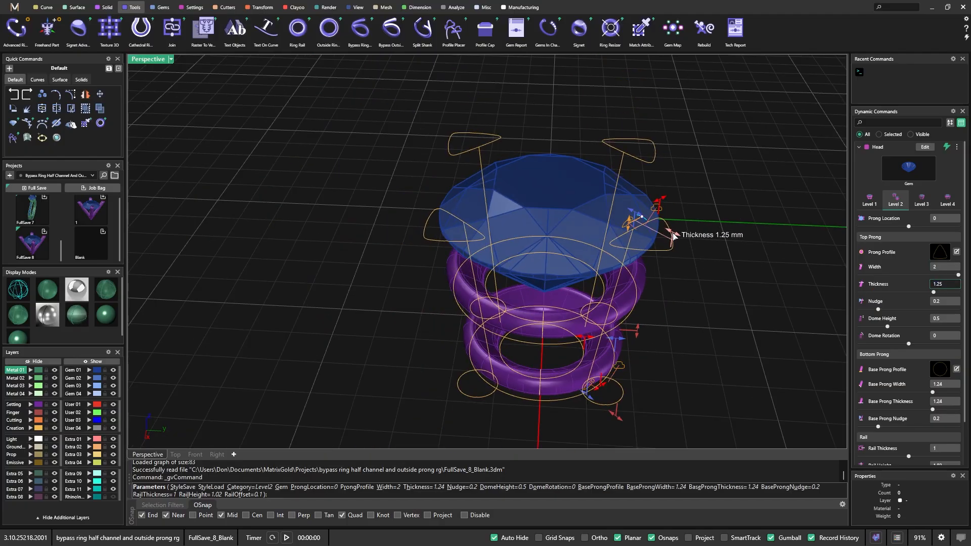
right_drag(733, 244, 695, 255)
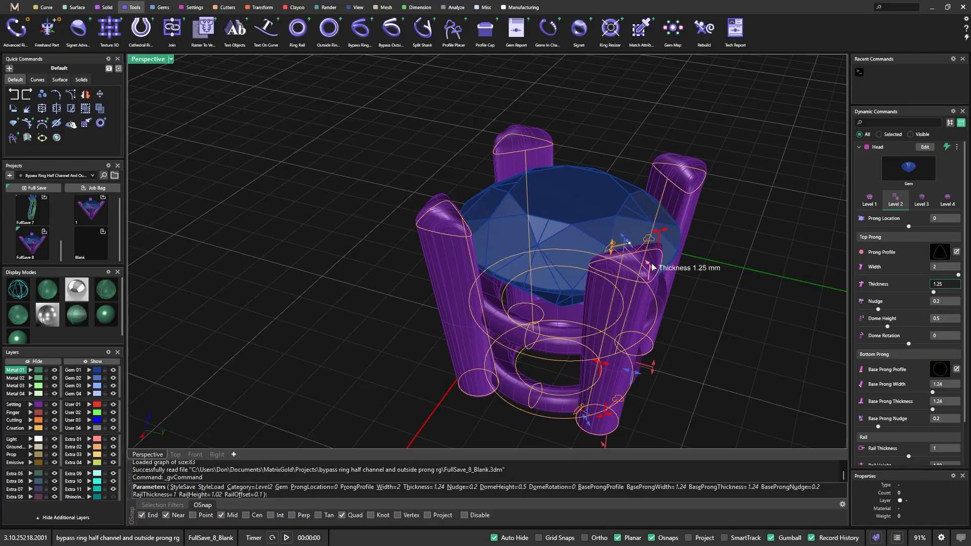
text(1.4)
key(Return)
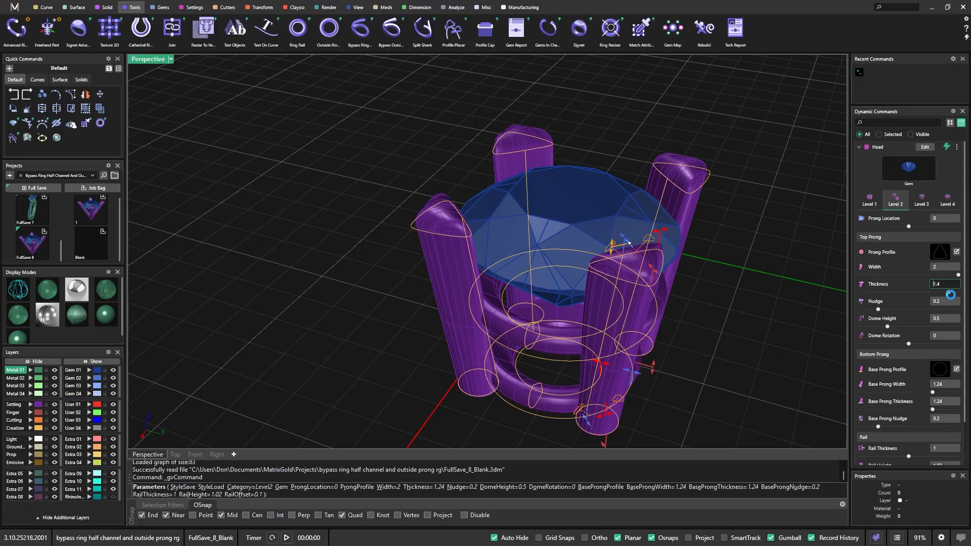
scroll(579, 257, down, 6)
scroll(622, 256, up, 8)
mouse_move(621, 257)
right_down()
mouse_move(651, 275)
mouse_move(606, 260)
mouse_move(627, 265)
right_up()
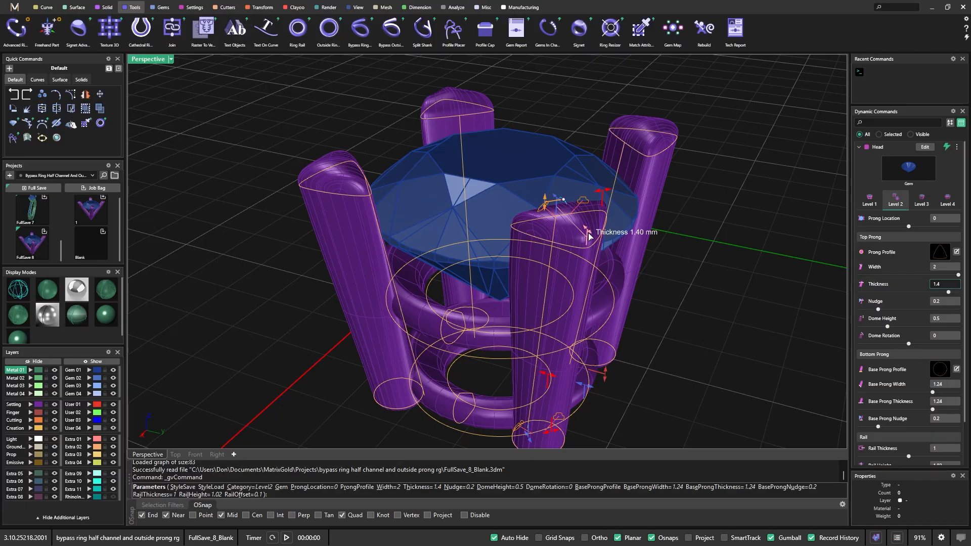
Try a top prong nudge of 0.25, reduce it to 0.18, and set the dome height to 1
right_drag(647, 278, 747, 253)
scroll(576, 147, up, 4)
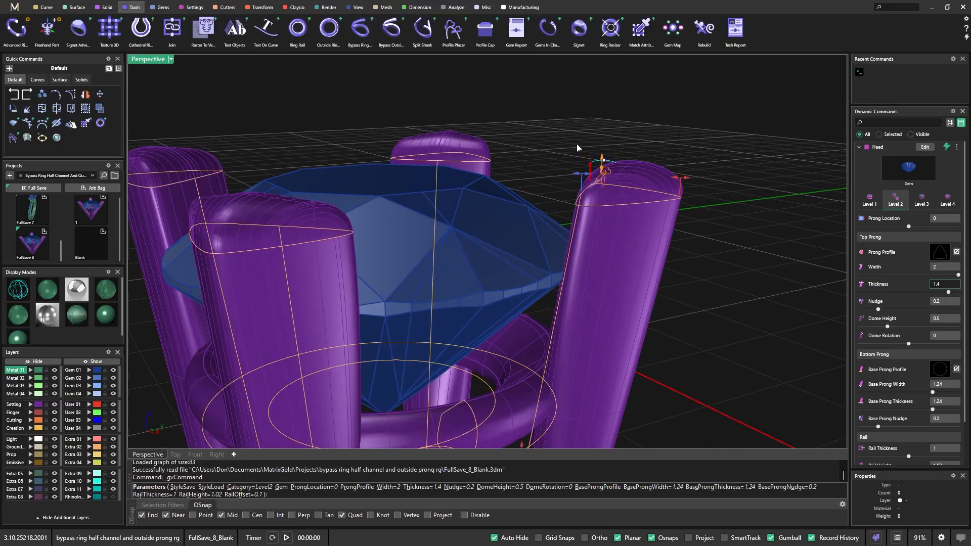
scroll(579, 152, up, 4)
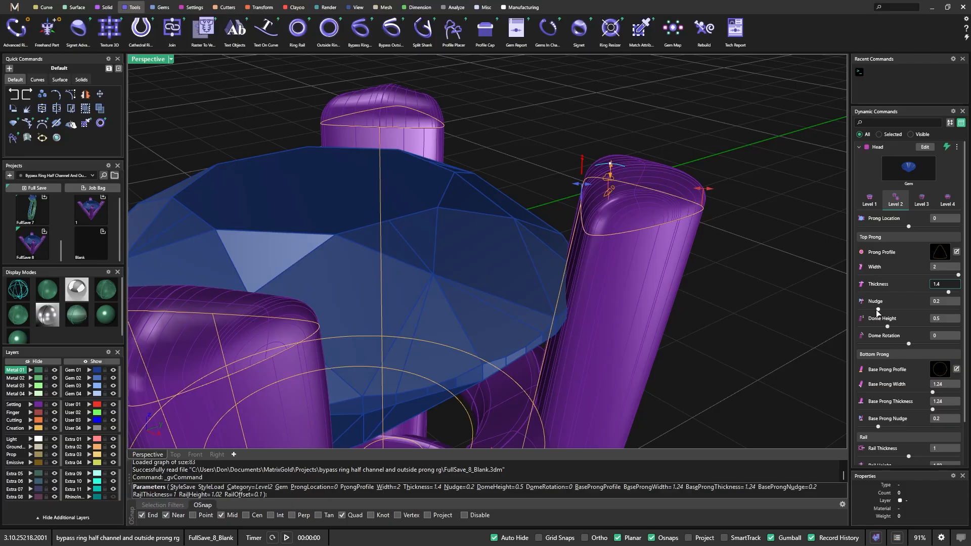
right_drag(745, 227, 804, 257)
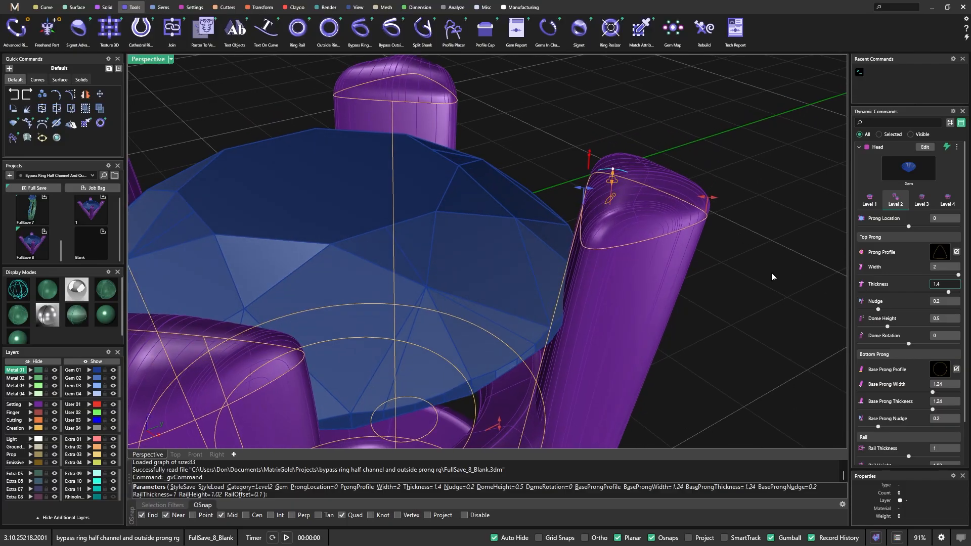
mouse_move(879, 312)
mouse_down()
mouse_move(907, 314)
mouse_move(884, 315)
mouse_up()
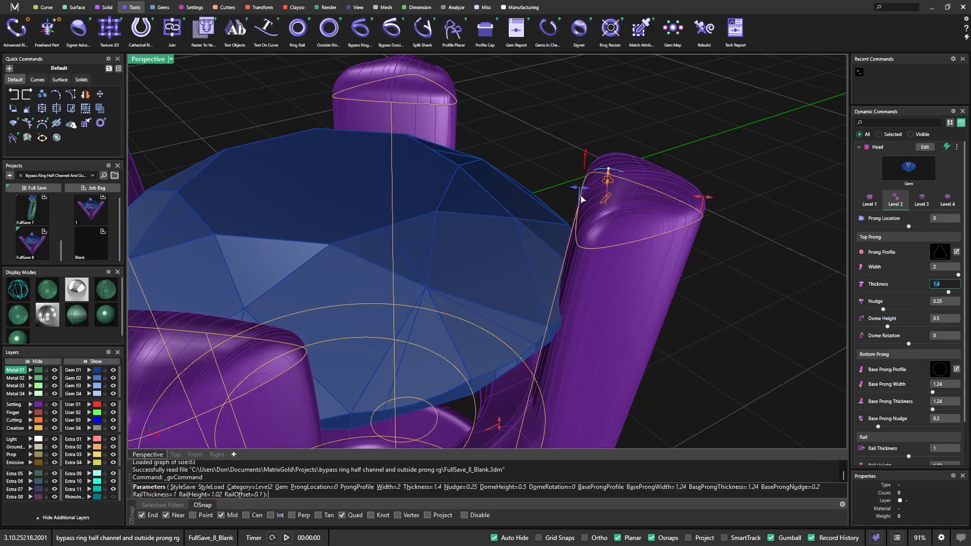
drag(577, 193, 586, 194)
right_drag(611, 226, 655, 262)
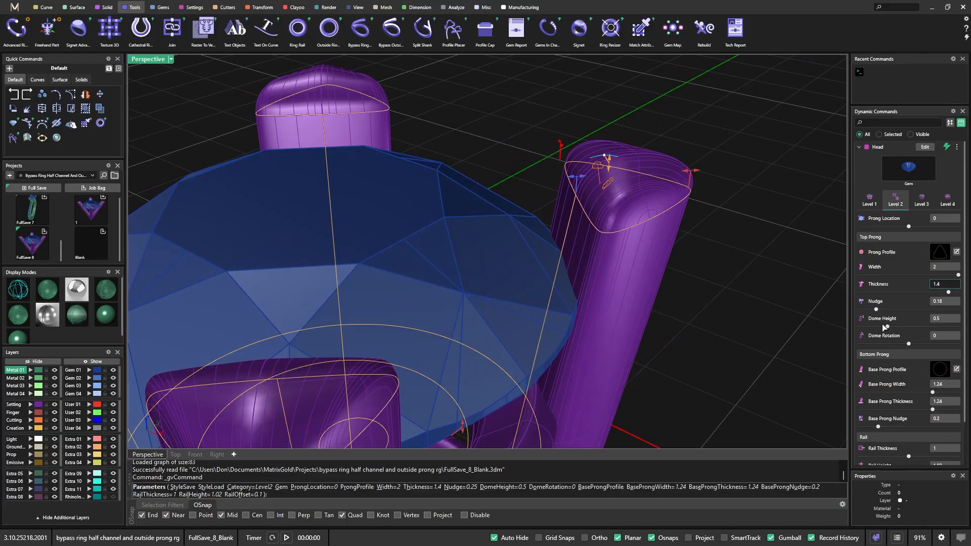
drag(887, 327, 923, 327)
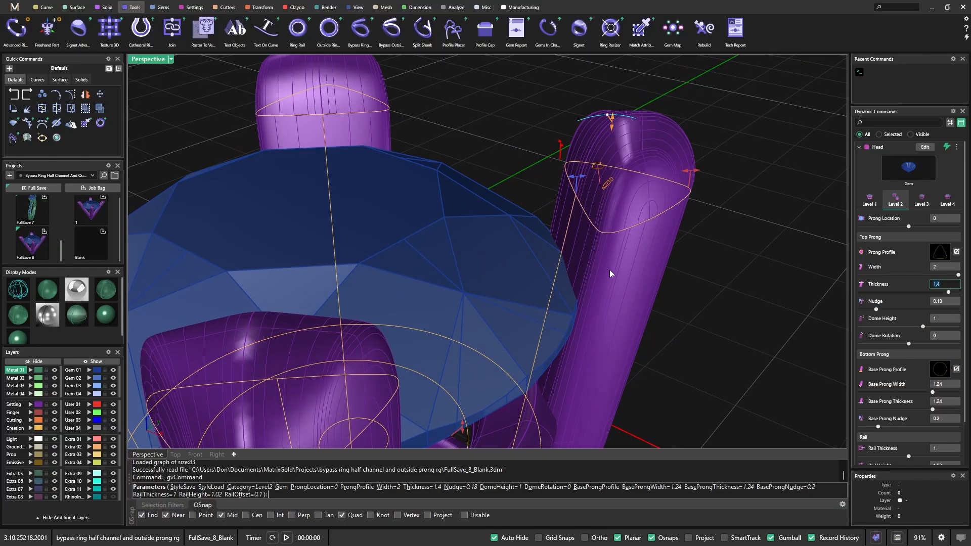
Try a top prong dome rotation of 38, and then a rotation of 52 with a dome height of 1.2
scroll(608, 269, down, 3)
right_drag(626, 306, 614, 282)
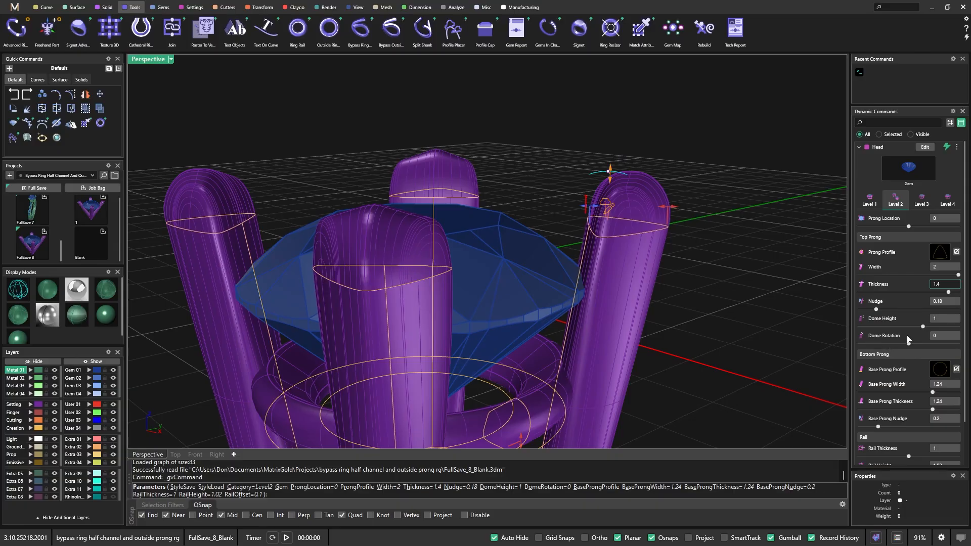
drag(902, 345, 922, 346)
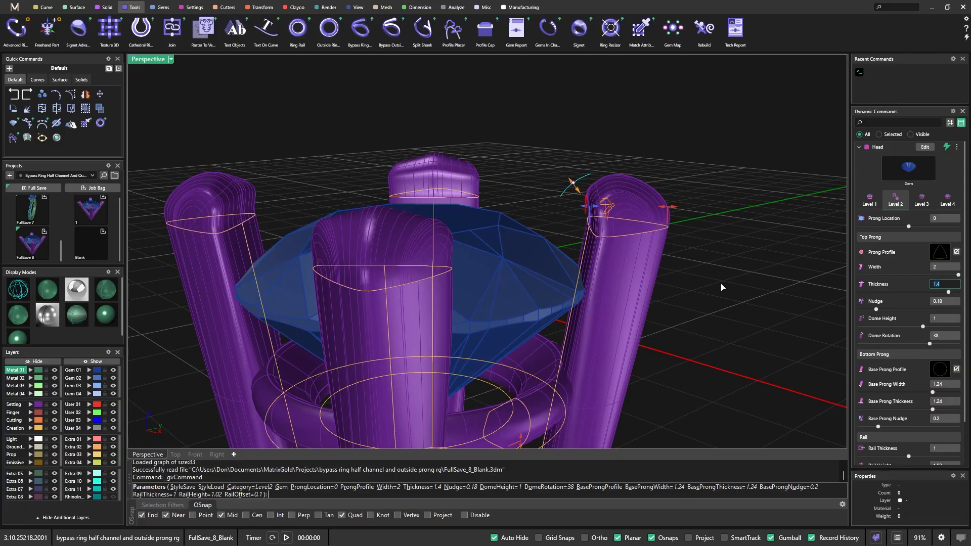
scroll(720, 286, down, 3)
right_drag(721, 286, 717, 269)
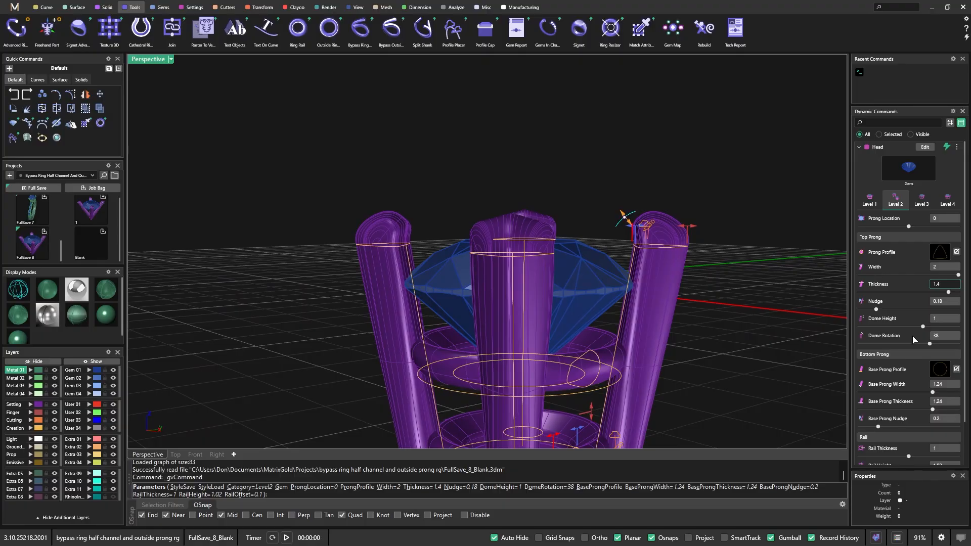
drag(922, 326, 937, 343)
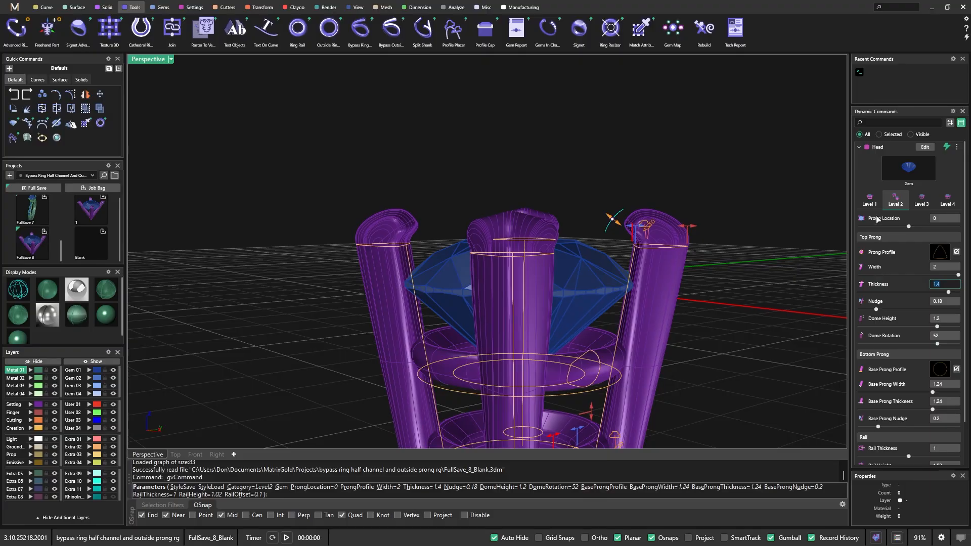
Try prong heights above the girdle of 0 and 0.7, viewing the head from several angles
click(869, 200)
drag(536, 248, 538, 286)
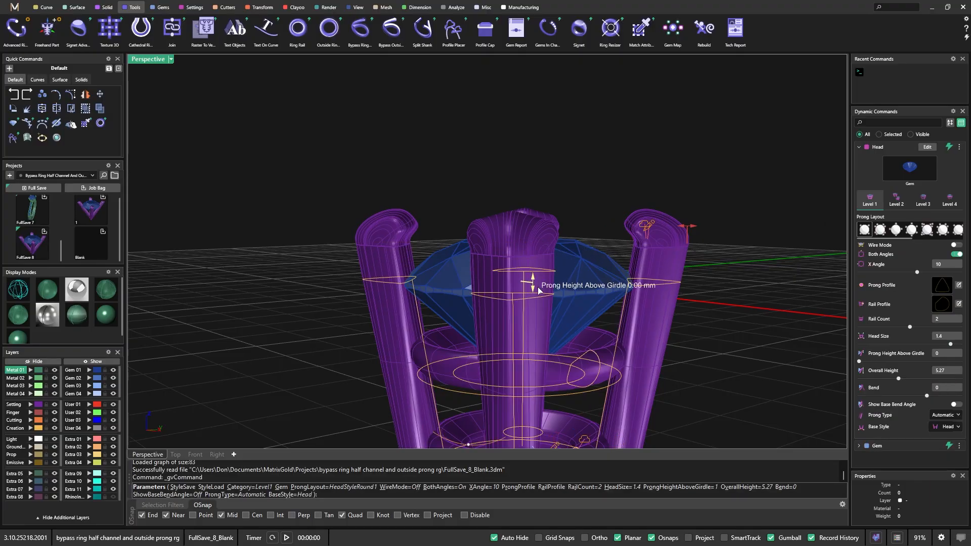
right_drag(622, 278, 494, 351)
scroll(559, 269, down, 4)
right_drag(559, 269, 587, 277)
scroll(544, 216, down, 4)
scroll(558, 284, up, 3)
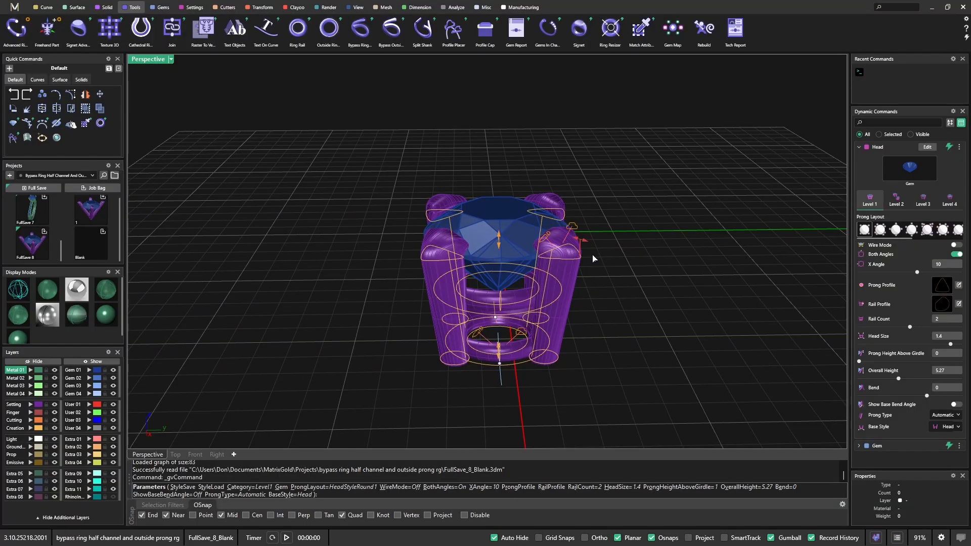
mouse_move(508, 239)
mouse_down()
mouse_move(503, 246)
mouse_move(500, 224)
mouse_up()
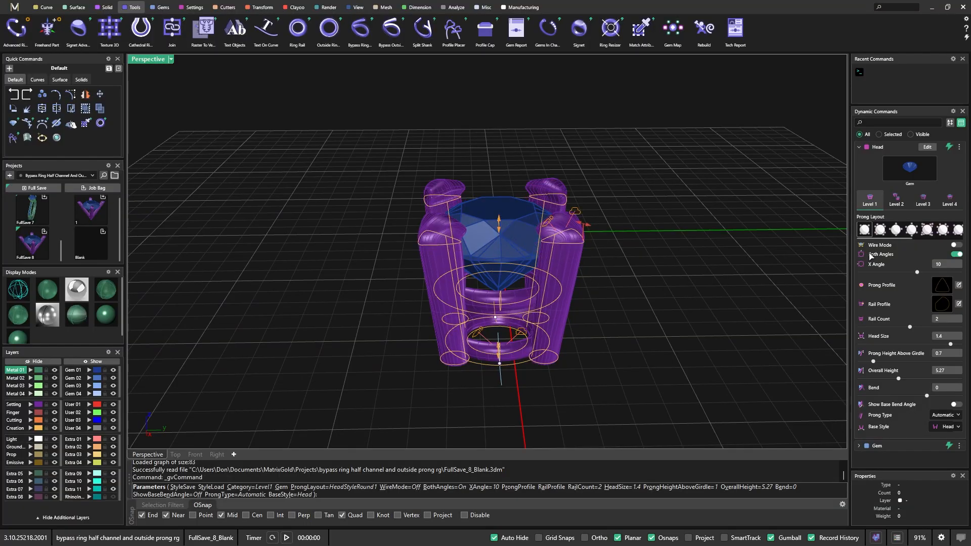
Set the top prong dome rotation to 8 and the dome height to 0.8
click(896, 199)
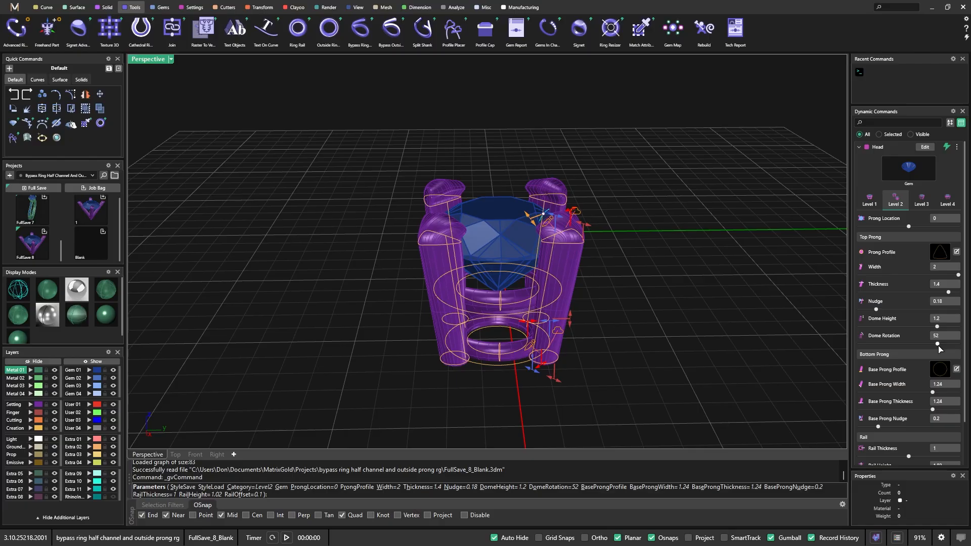
drag(936, 343, 914, 345)
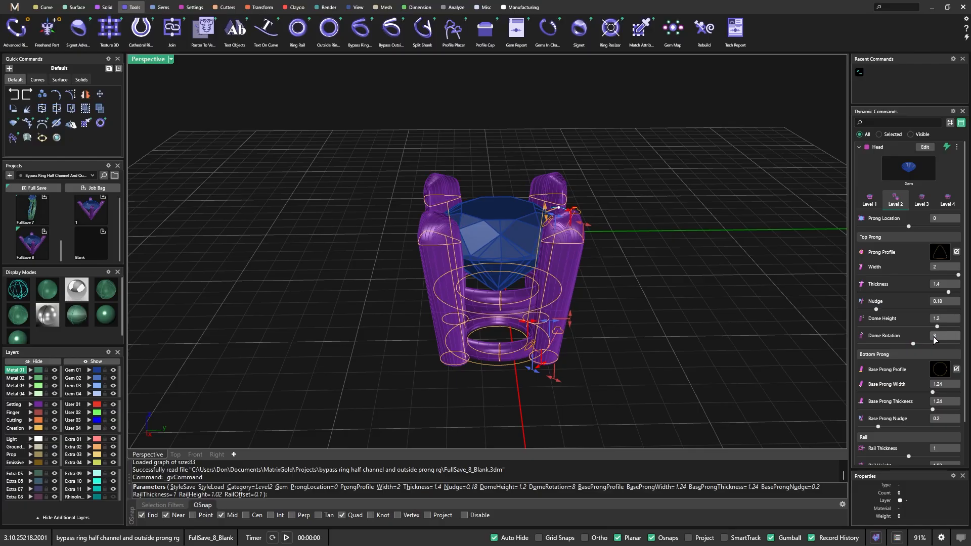
click(939, 319)
drag(937, 327, 900, 331)
right_drag(656, 335, 621, 257)
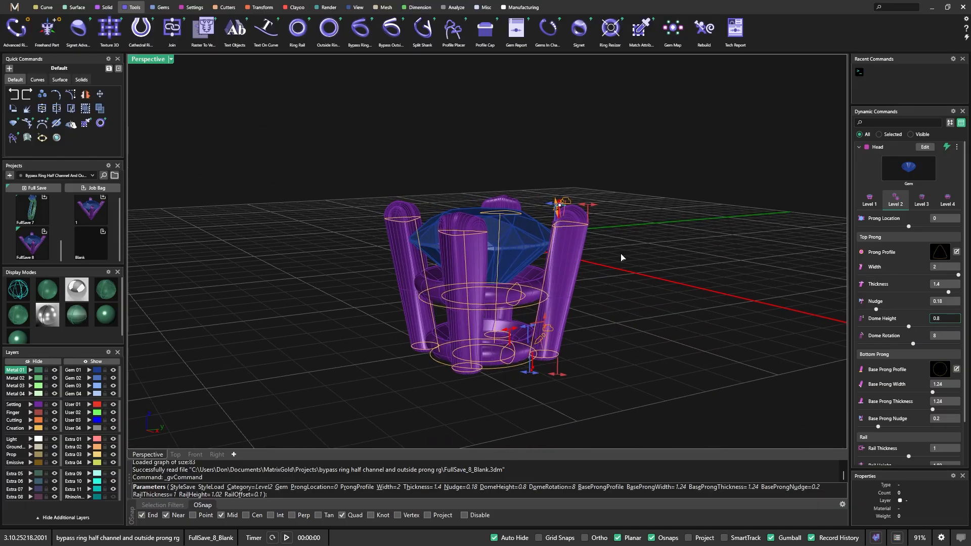
Raise the prong height above the girdle to 1.48
click(870, 204)
drag(495, 224, 493, 195)
right_drag(602, 267, 573, 297)
scroll(566, 327, up, 2)
scroll(493, 263, down, 2)
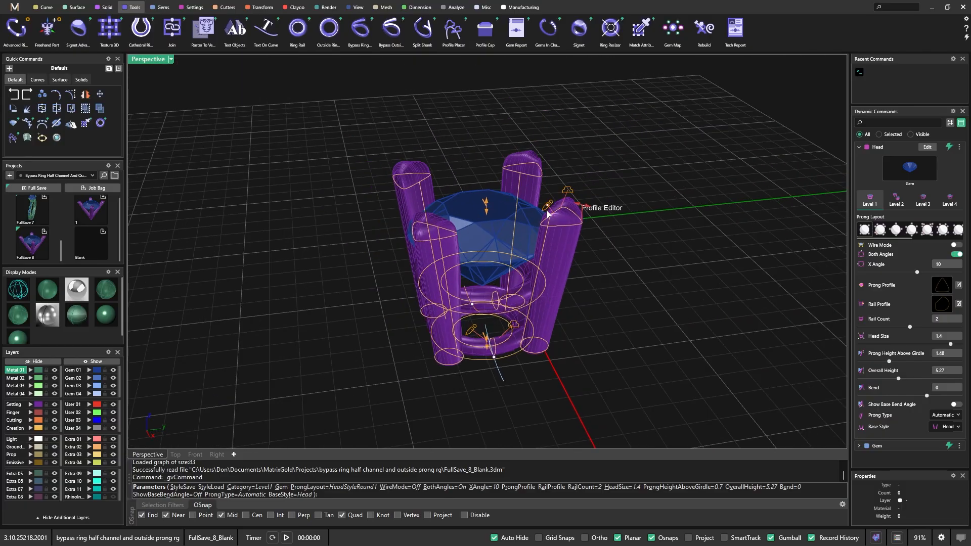
Change the base prong profile to library profile Prong_001 and show the head in a smooth, glossy display mode without surface lines
click(895, 199)
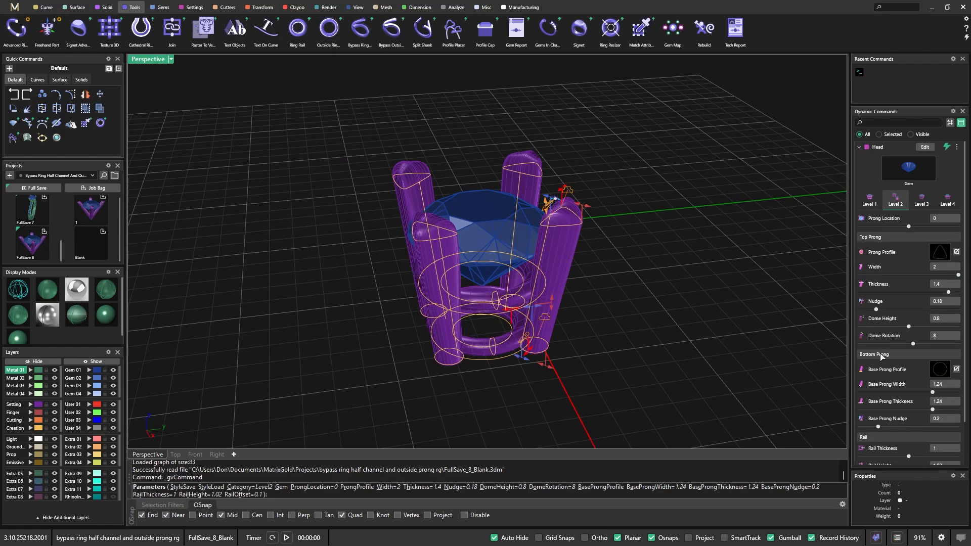
scroll(881, 356, down, 2)
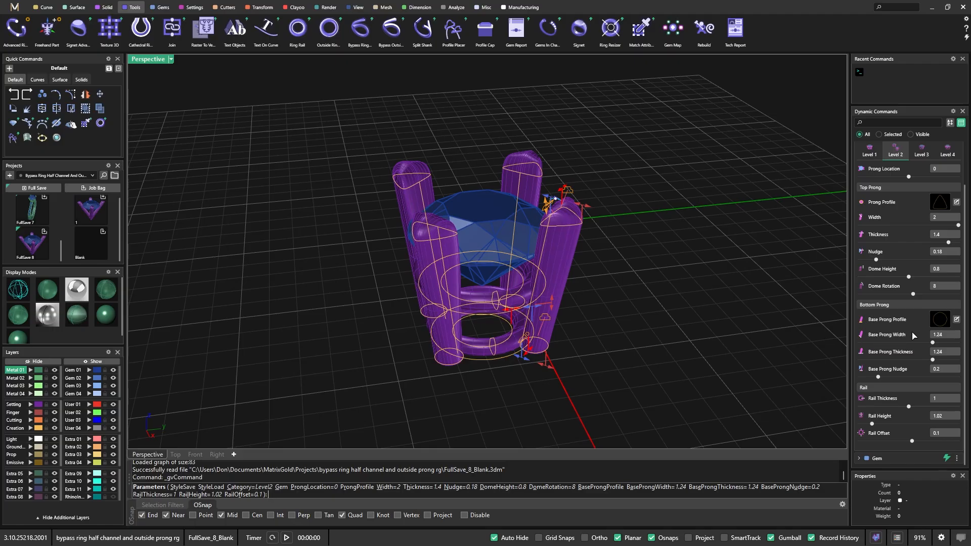
click(938, 320)
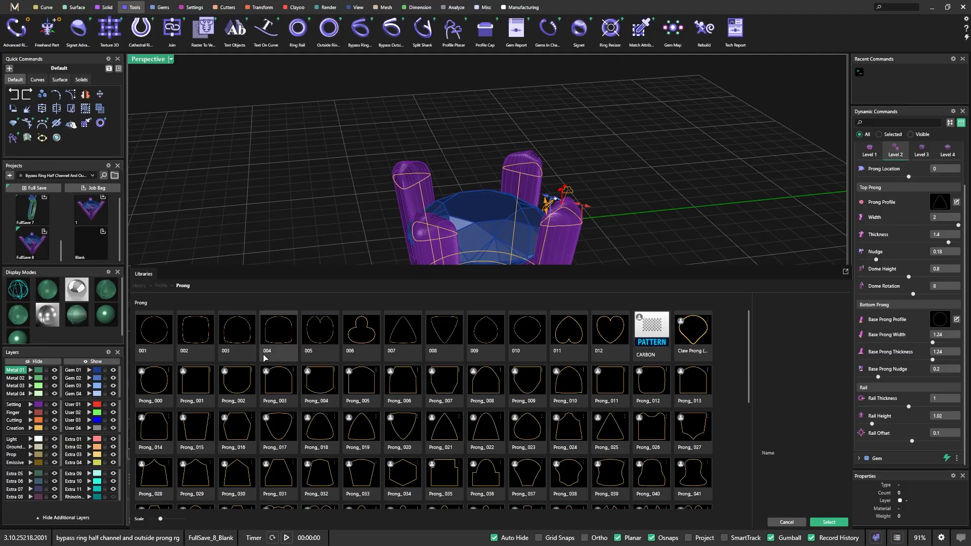
double_click(203, 382)
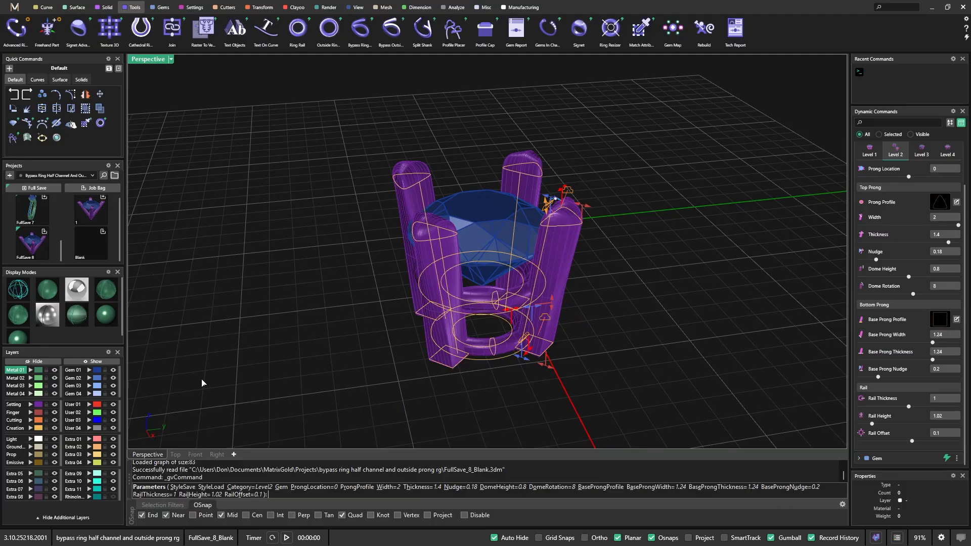
right_drag(557, 405, 504, 394)
right_drag(479, 379, 183, 325)
click(110, 317)
mouse_move(379, 353)
right_down()
mouse_move(317, 343)
mouse_move(579, 366)
mouse_move(596, 377)
mouse_move(581, 371)
mouse_move(763, 332)
right_up()
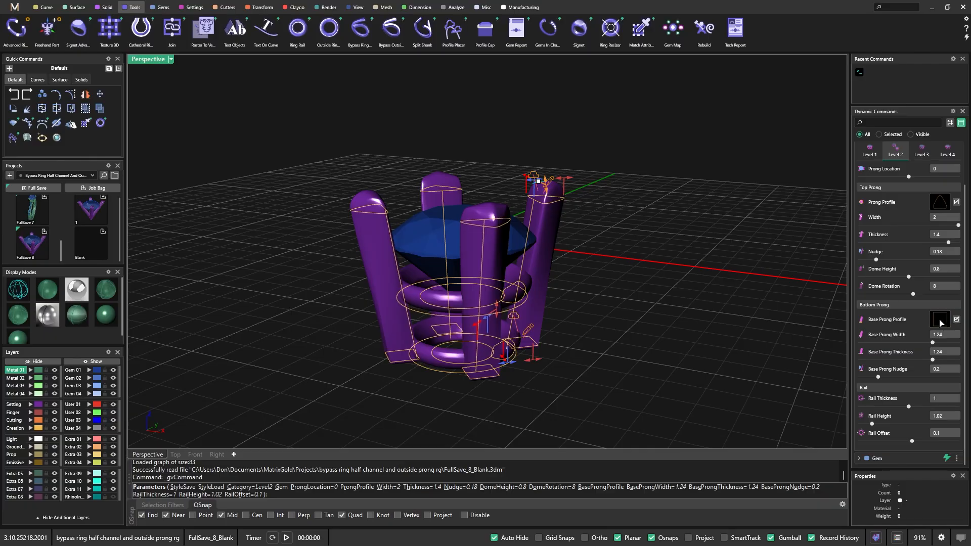
Inspect the base prong profile in the Profile Editor and close the editor without editing the shape
click(955, 320)
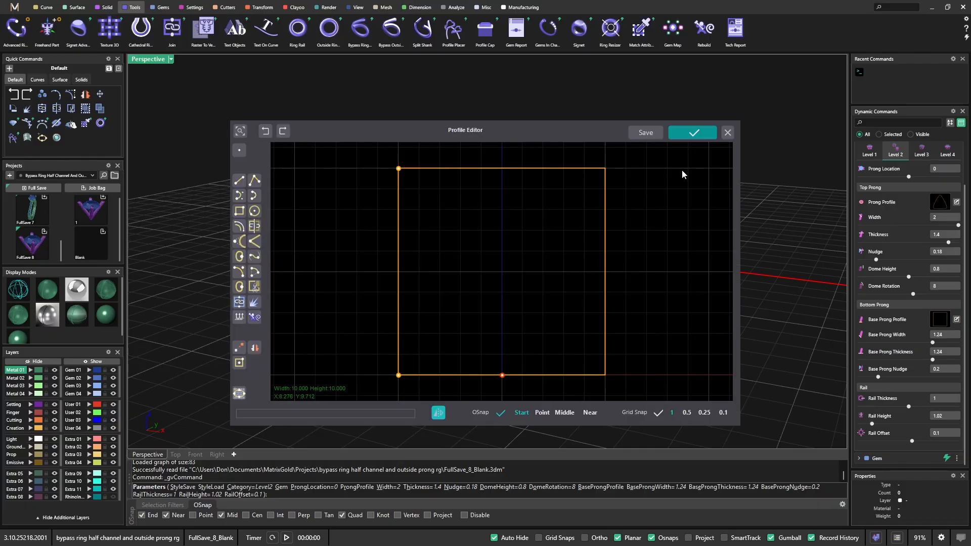
click(727, 132)
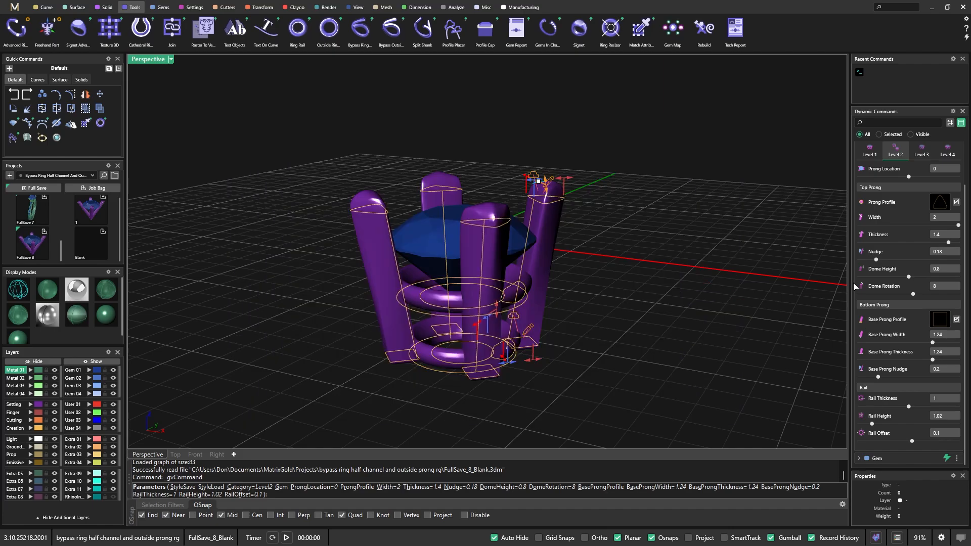
click(957, 318)
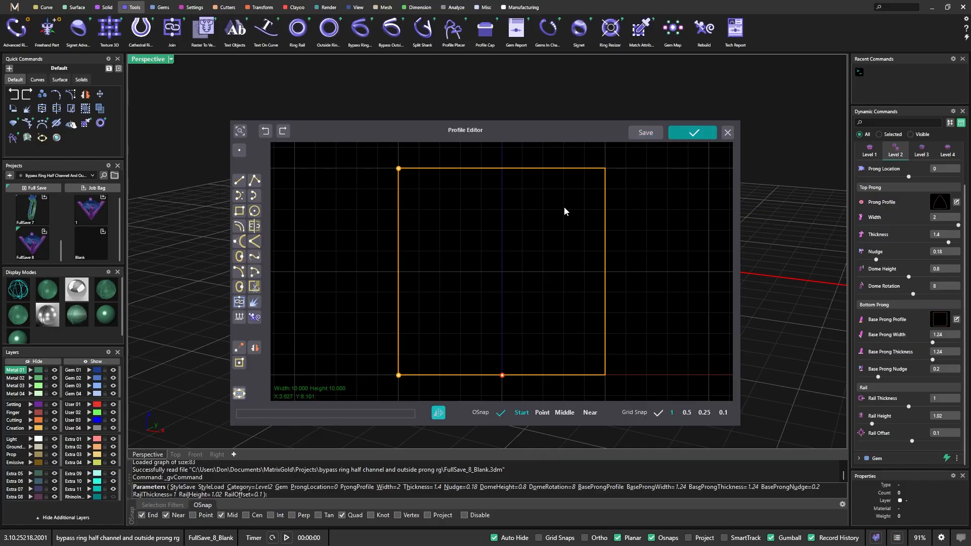
click(726, 133)
Examine the transition from the top prong profile to the square base profile from several angles
scroll(602, 266, up, 3)
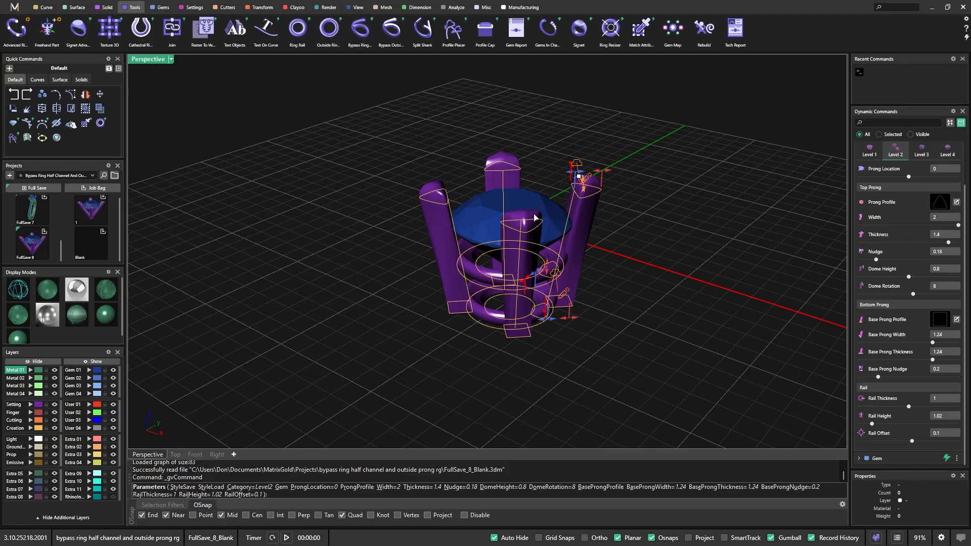
scroll(556, 226, up, 2)
scroll(538, 254, down, 2)
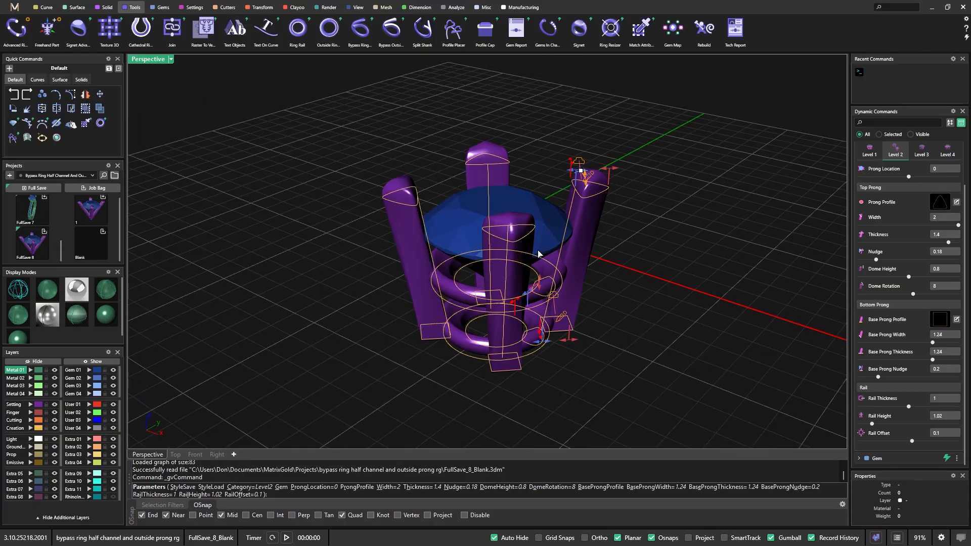
right_drag(606, 358, 637, 353)
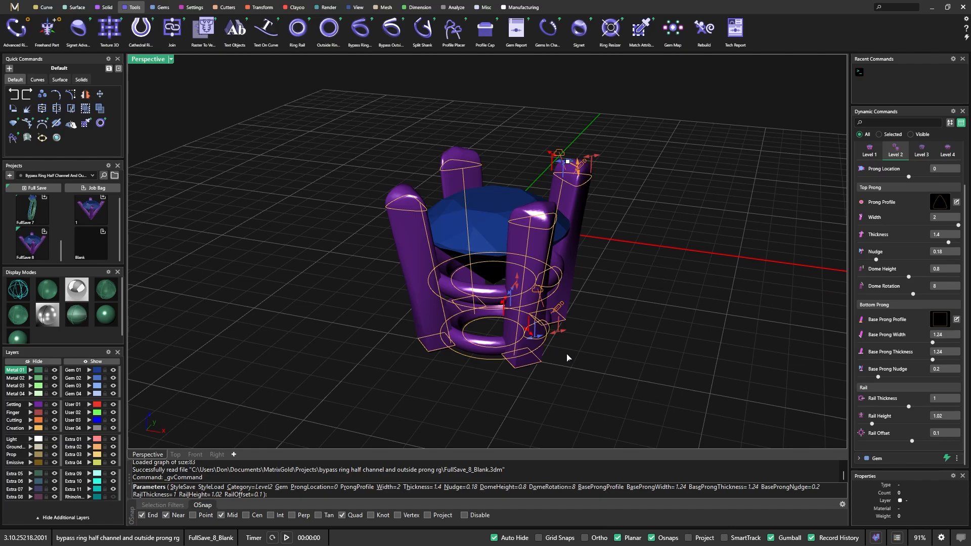
scroll(498, 384, up, 2)
scroll(497, 384, down, 4)
right_drag(498, 384, 463, 383)
scroll(487, 390, up, 4)
scroll(495, 389, down, 2)
right_drag(589, 377, 533, 387)
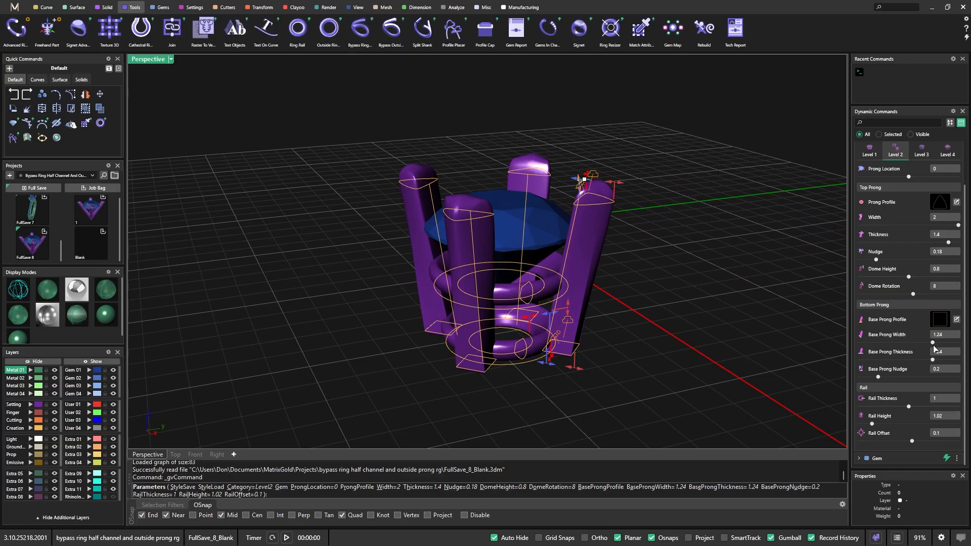
Try a base prong width of 1.3, and set both the base prong width and thickness to 1.5
drag(933, 343, 938, 343)
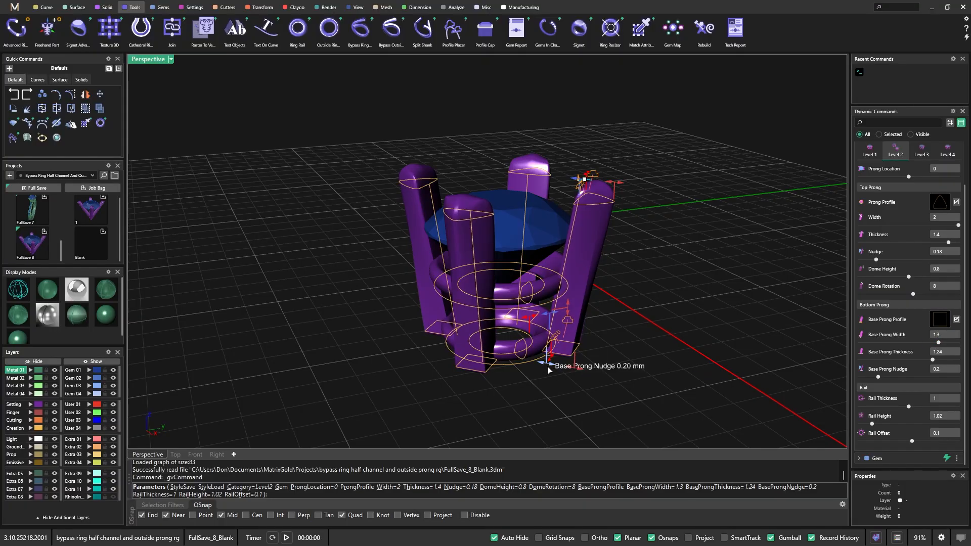
right_drag(581, 411, 524, 396)
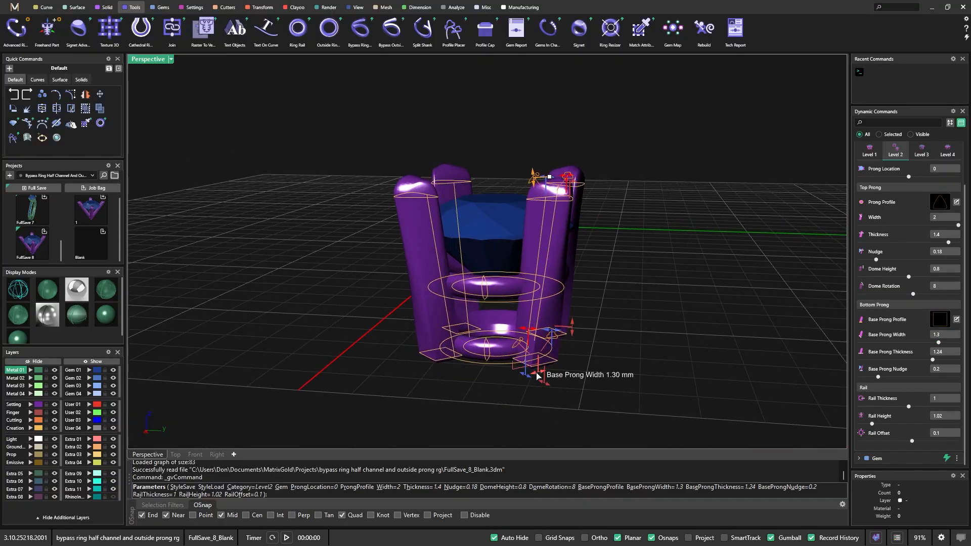
drag(538, 376, 550, 373)
right_drag(587, 392, 621, 385)
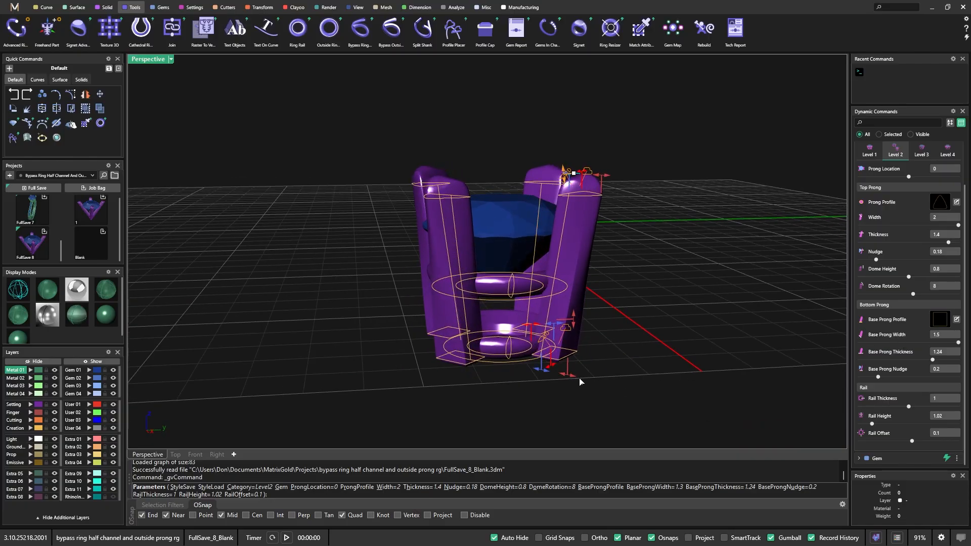
drag(566, 375, 579, 381)
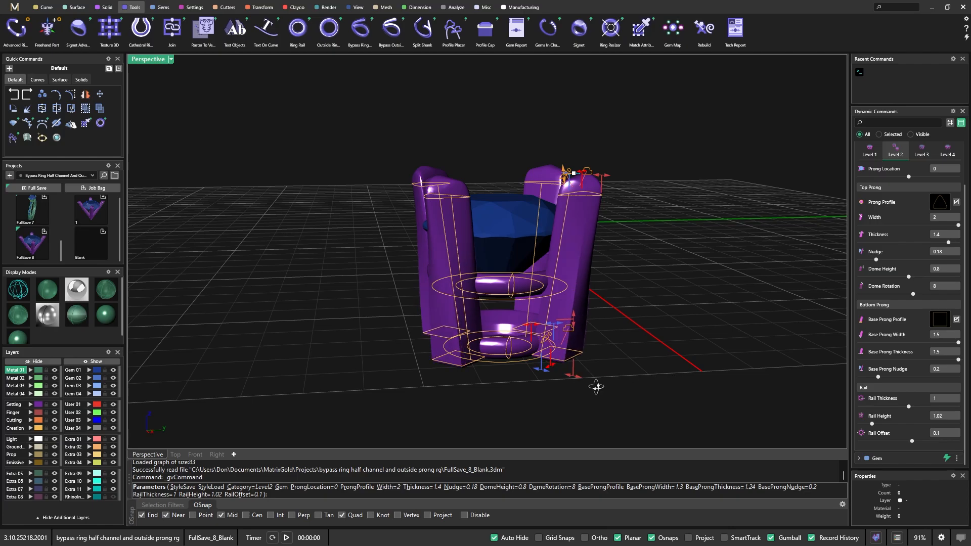
right_drag(599, 388, 524, 382)
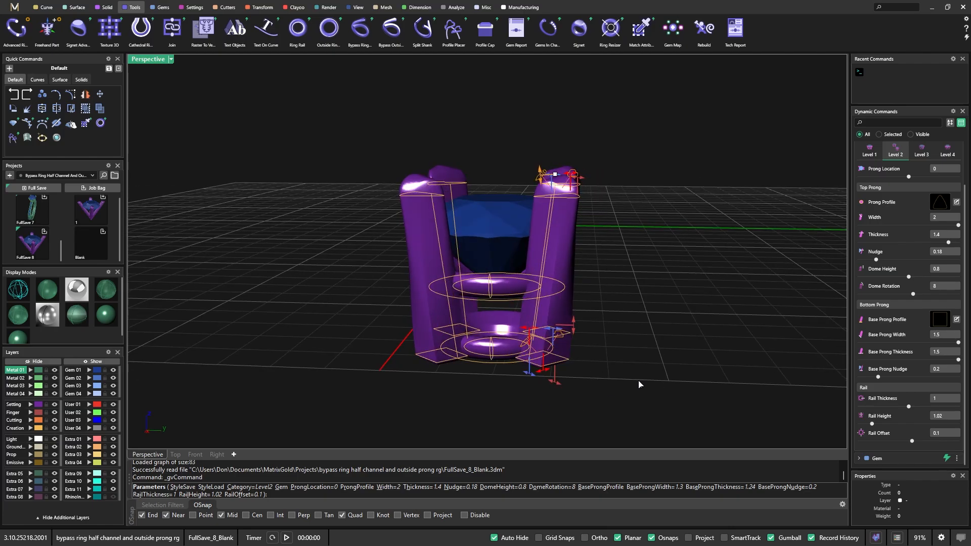
Set the base prong nudge to 0.58 and check the prong bases against the lower rail
right_drag(701, 389, 776, 376)
scroll(562, 350, up, 5)
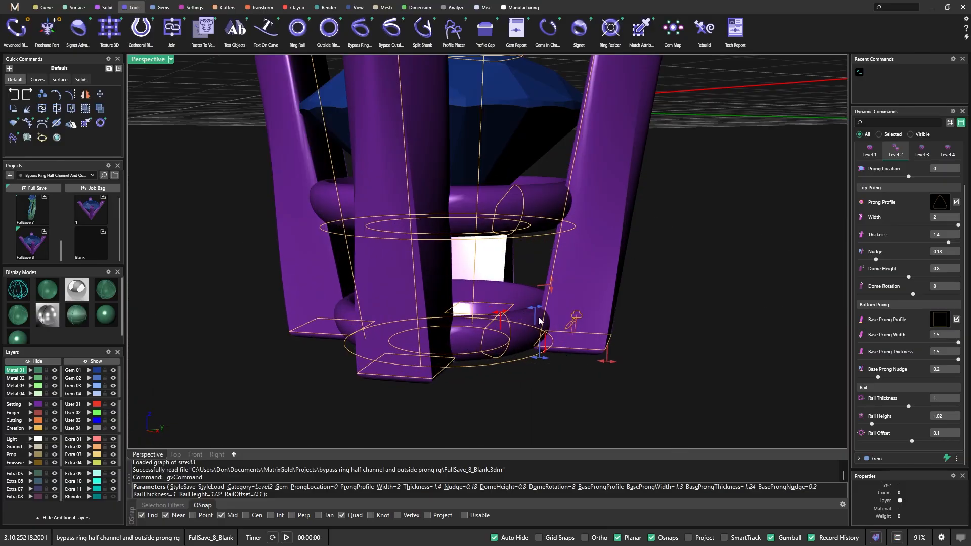
drag(538, 361, 523, 358)
scroll(686, 285, down, 3)
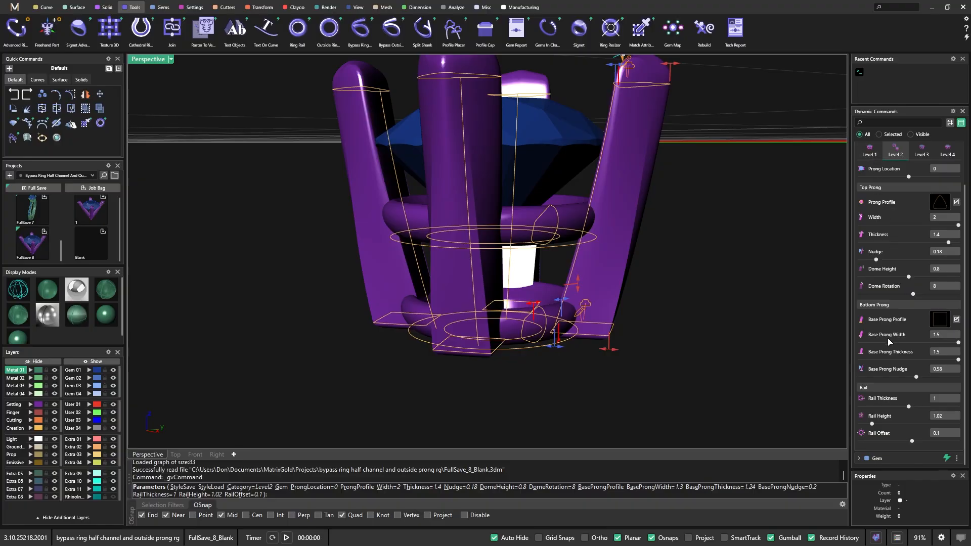
right_drag(779, 337, 698, 356)
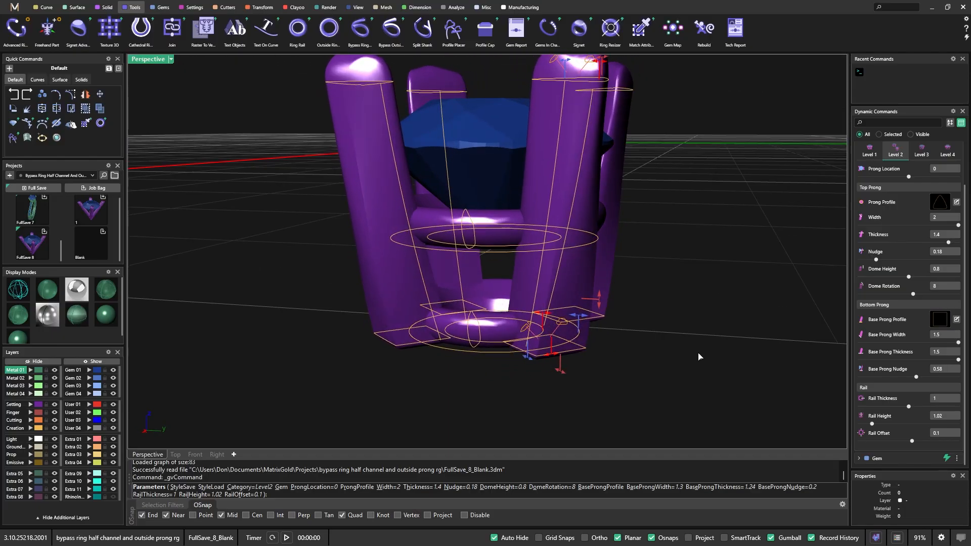
Set the rail thickness to 1.1, try rail offsets of 0.6 and 1.15, and set the offset to 0.2
drag(908, 406, 927, 444)
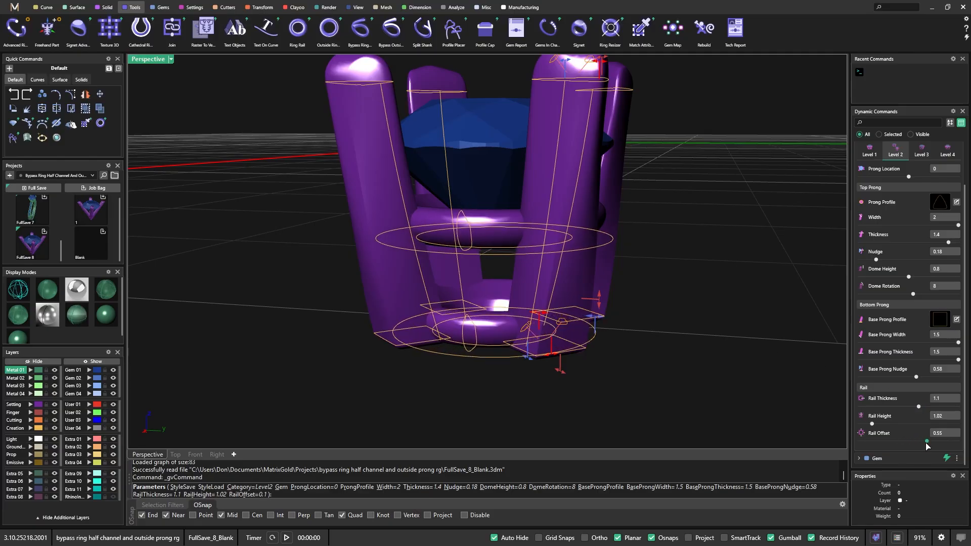
right_drag(688, 202, 563, 305)
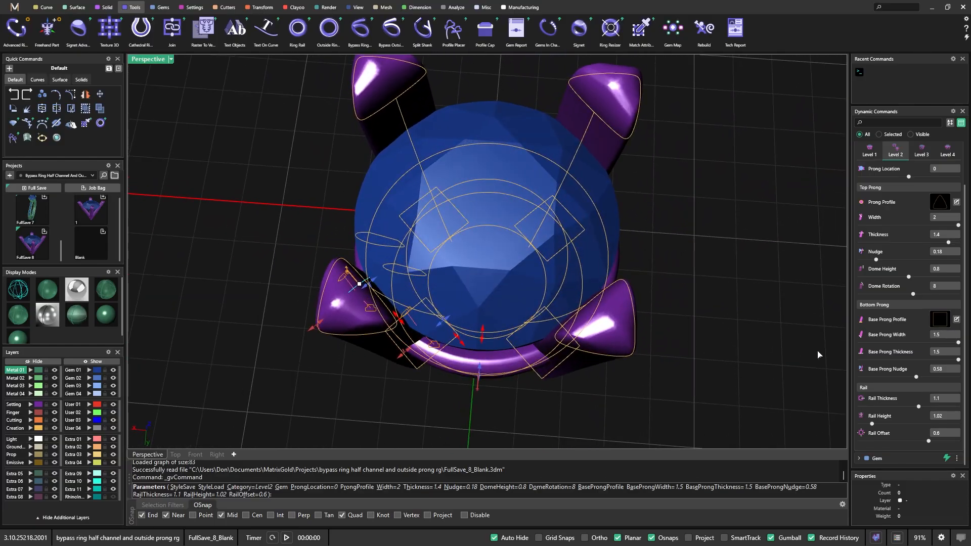
drag(928, 444, 946, 442)
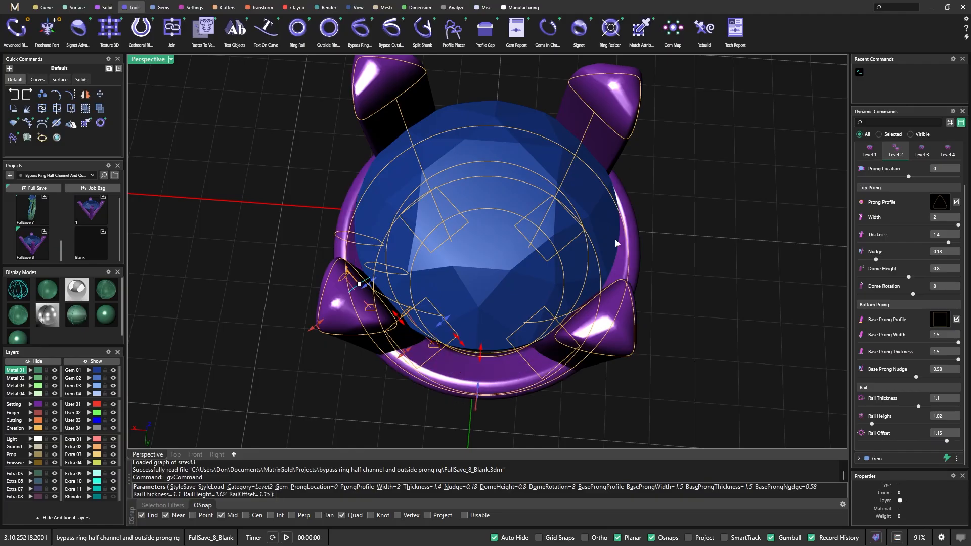
right_drag(703, 318, 704, 271)
drag(943, 441, 914, 441)
right_drag(710, 287, 565, 268)
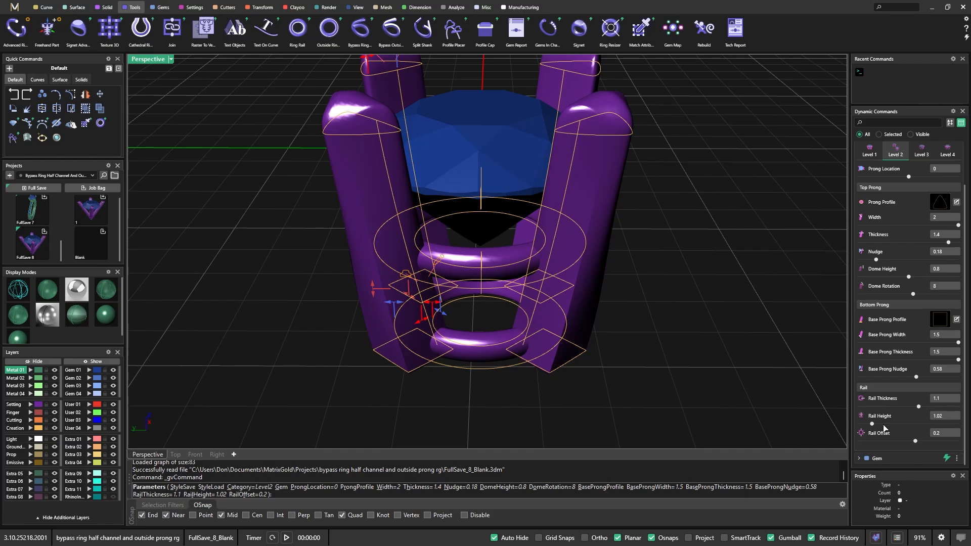
Try a rail height of 1.85, set it to 1.75, and check the spacing of the two rails
right_drag(688, 347, 706, 339)
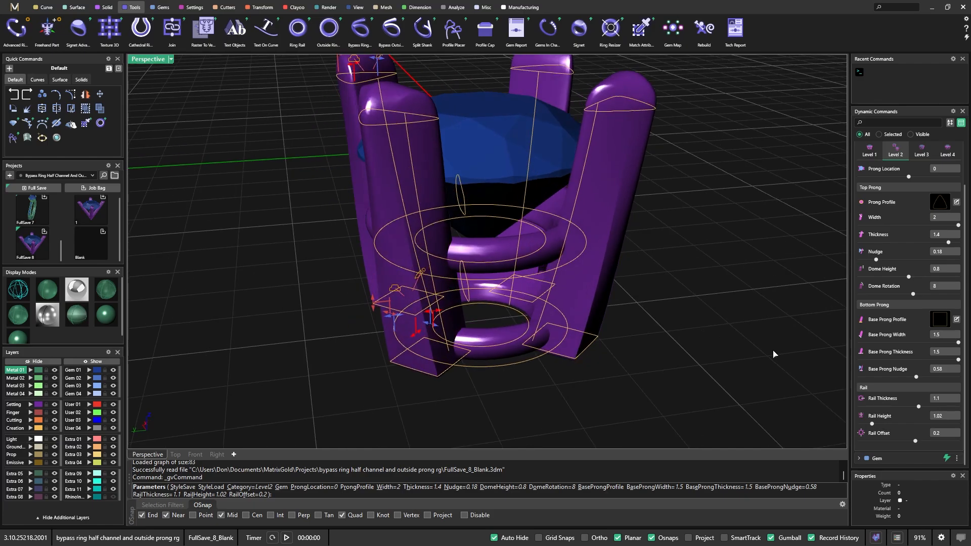
mouse_move(872, 425)
mouse_down()
mouse_move(893, 427)
mouse_move(881, 426)
mouse_up()
right_drag(714, 360, 677, 331)
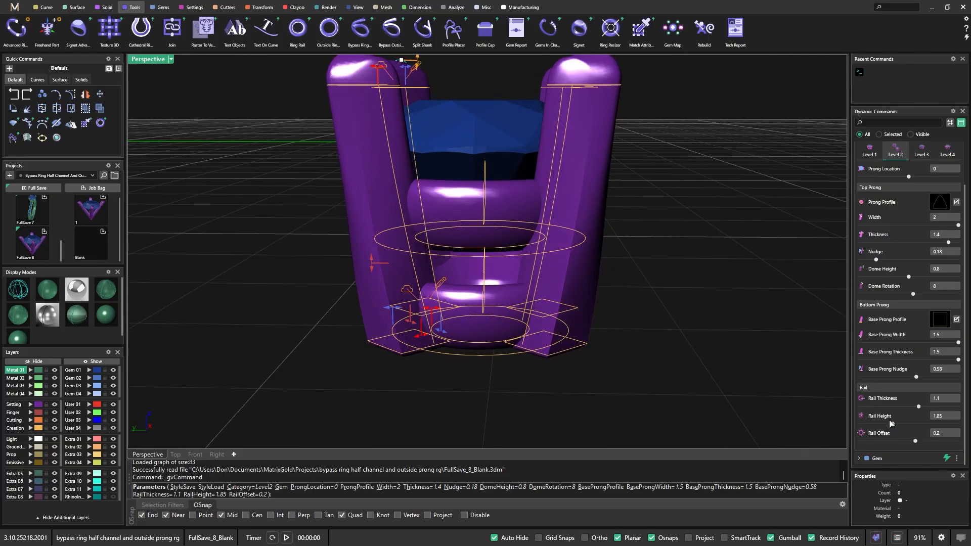
drag(893, 426, 890, 426)
right_drag(726, 276, 711, 294)
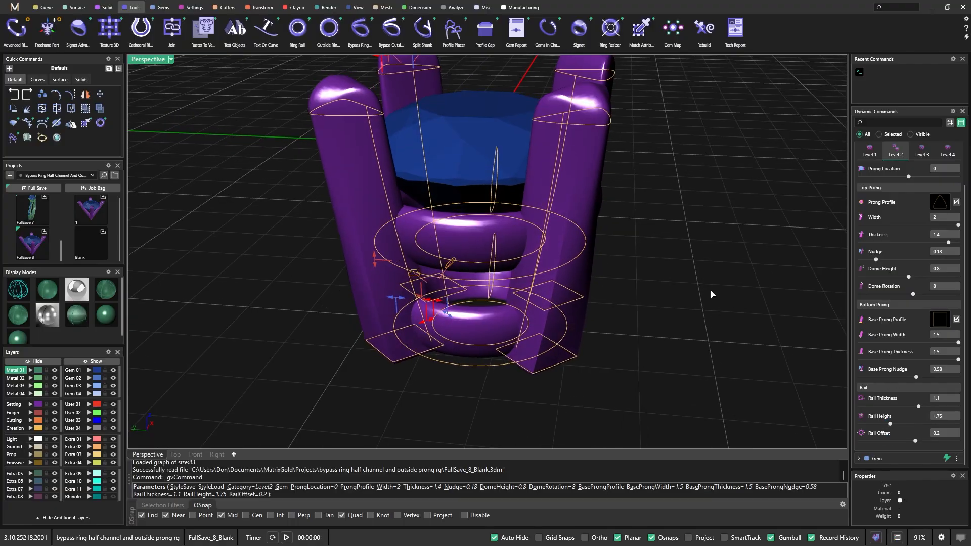
Review the base style options and set the head's prong type to Gem Offset
click(869, 152)
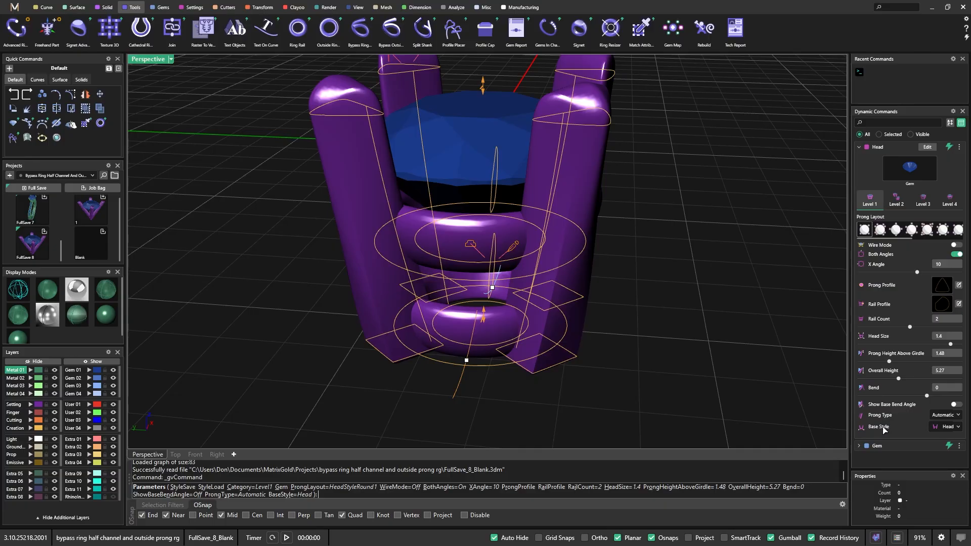
click(945, 427)
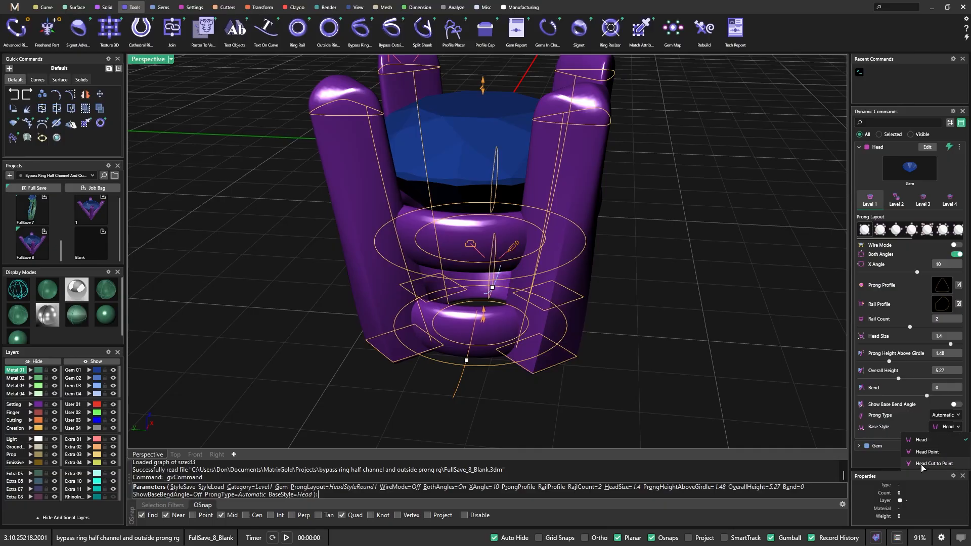
click(949, 419)
click(949, 419)
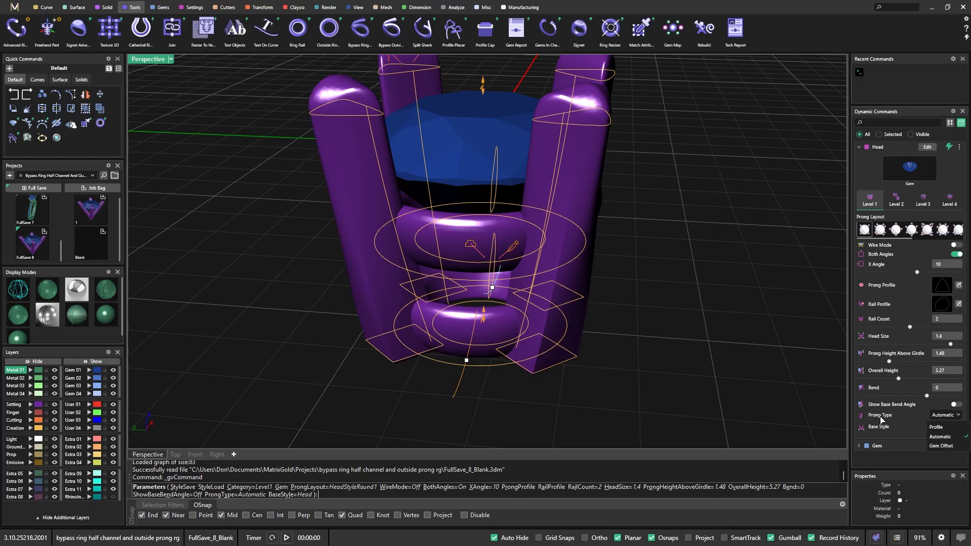
click(941, 446)
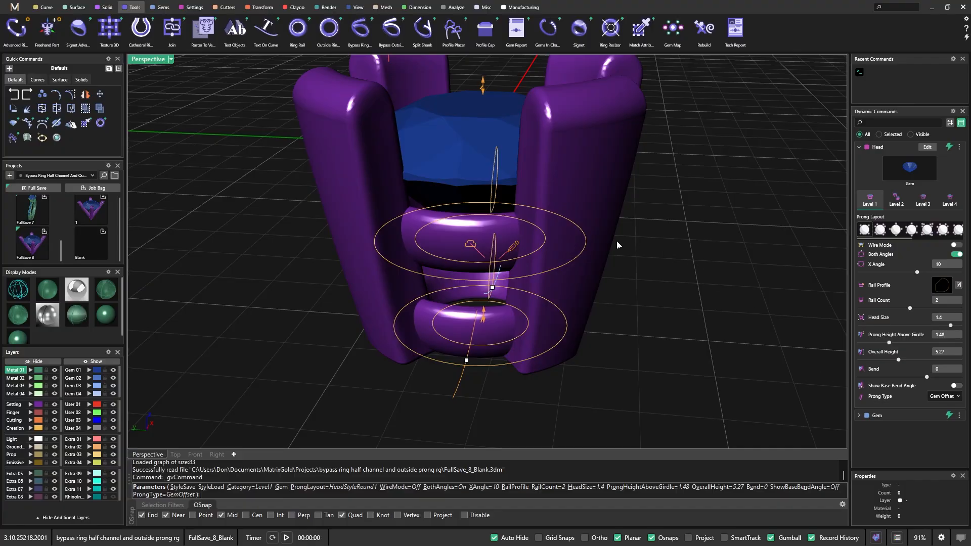
scroll(472, 224, down, 4)
right_drag(475, 228, 598, 260)
scroll(470, 277, up, 4)
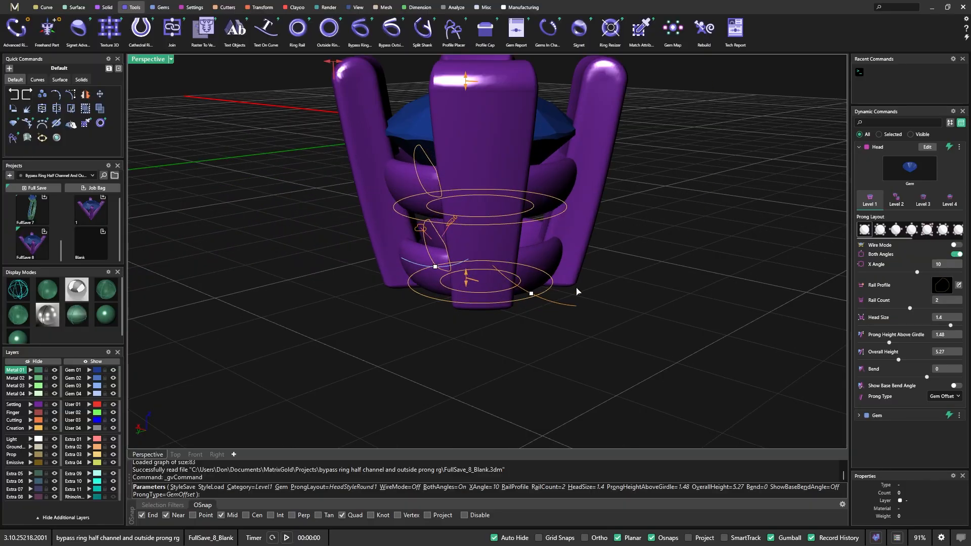
Bring up the Level 2 prong parameters and examine the gem-offset prongs from the side, below and above
click(896, 200)
scroll(607, 290, down, 3)
right_drag(603, 288, 628, 292)
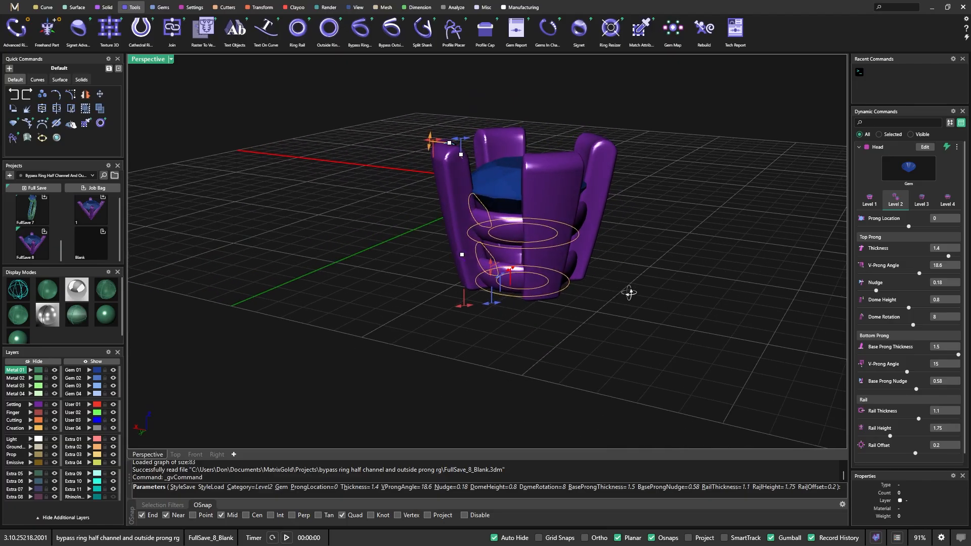
scroll(457, 148, up, 4)
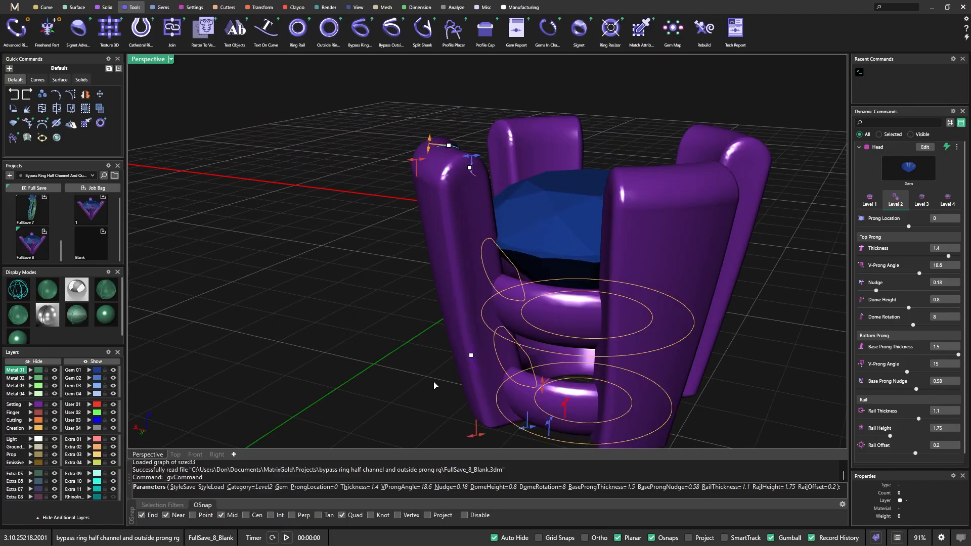
right_drag(445, 344, 486, 328)
scroll(477, 313, down, 2)
scroll(516, 385, up, 4)
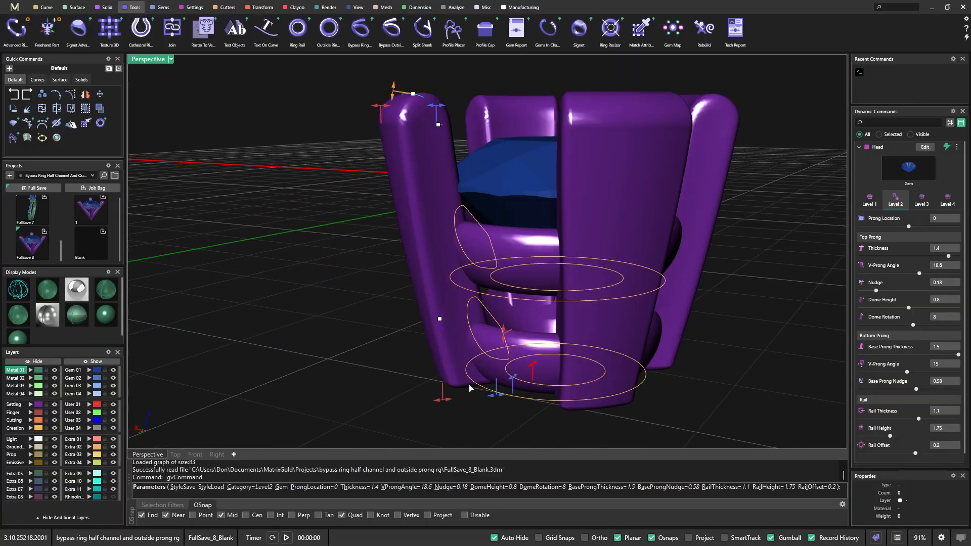
right_drag(472, 391, 562, 356)
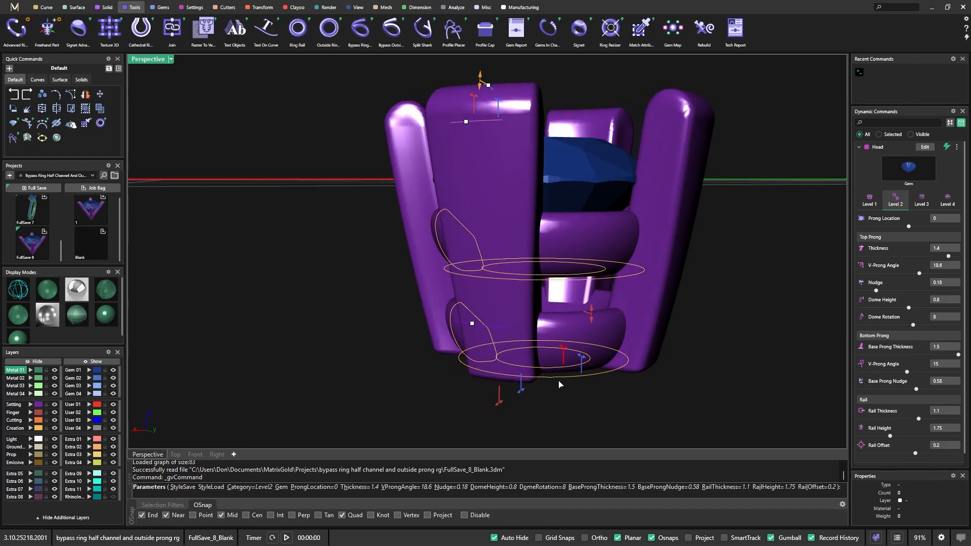
right_drag(553, 405, 529, 292)
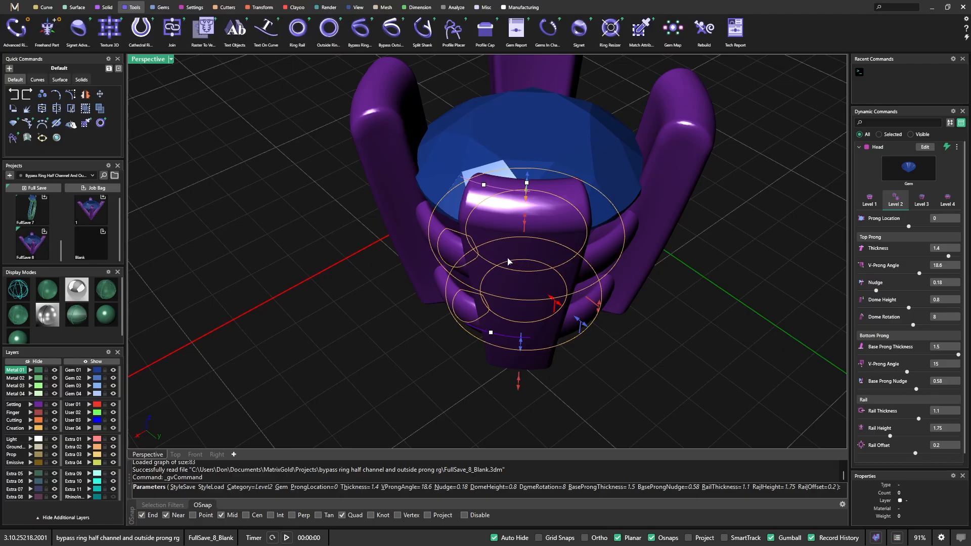
Try a top V-prong angle of 30 and set the angle to 18
mouse_move(490, 190)
drag(487, 188, 458, 177)
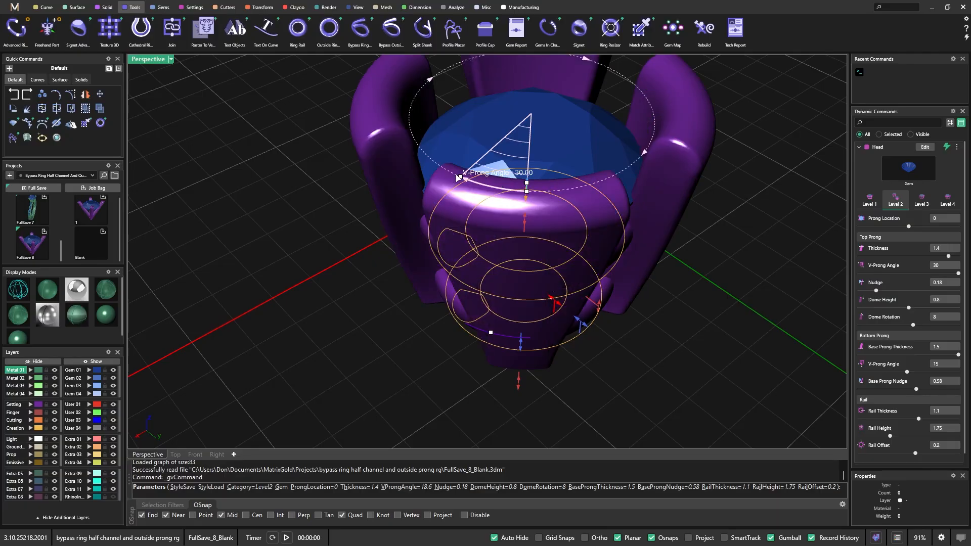
scroll(457, 177, down, 3)
right_drag(458, 177, 478, 198)
drag(476, 195, 490, 201)
right_drag(568, 360, 592, 338)
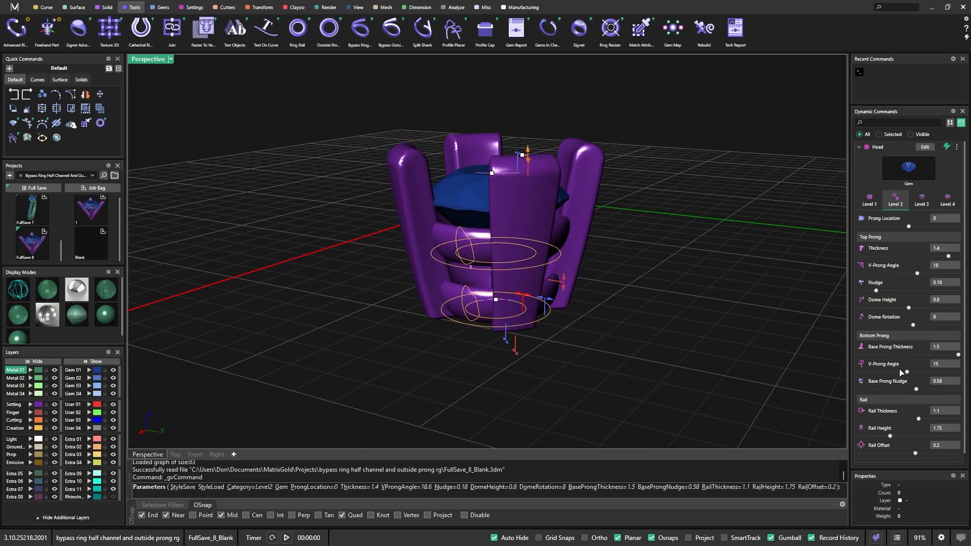
Try adjusting the V-prong angle at the prong bases
right_drag(708, 350, 708, 373)
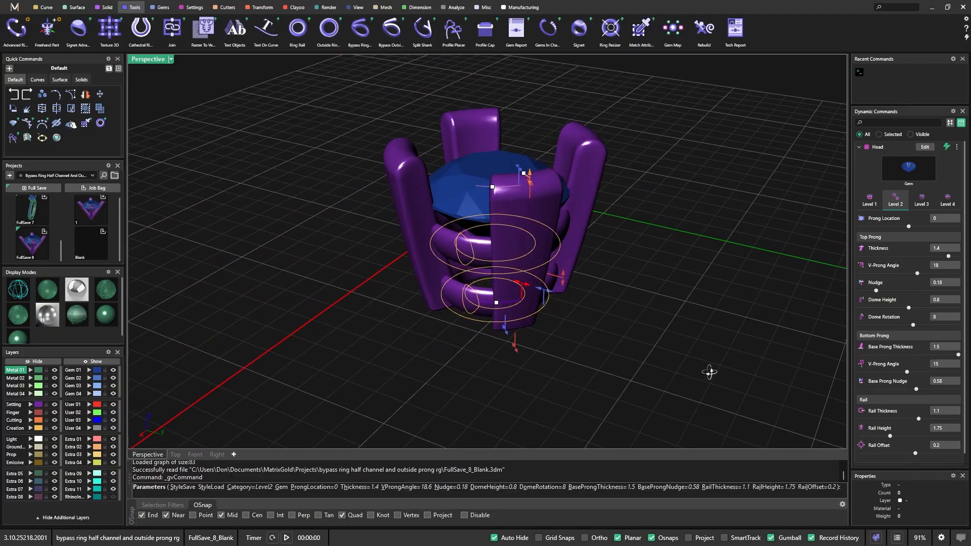
mouse_move(498, 306)
mouse_move(497, 306)
mouse_down()
mouse_move(477, 303)
mouse_move(496, 306)
mouse_up()
Try the third and fourth prong layouts with the gem-offset prongs, and restore the first four-prong layout
click(869, 199)
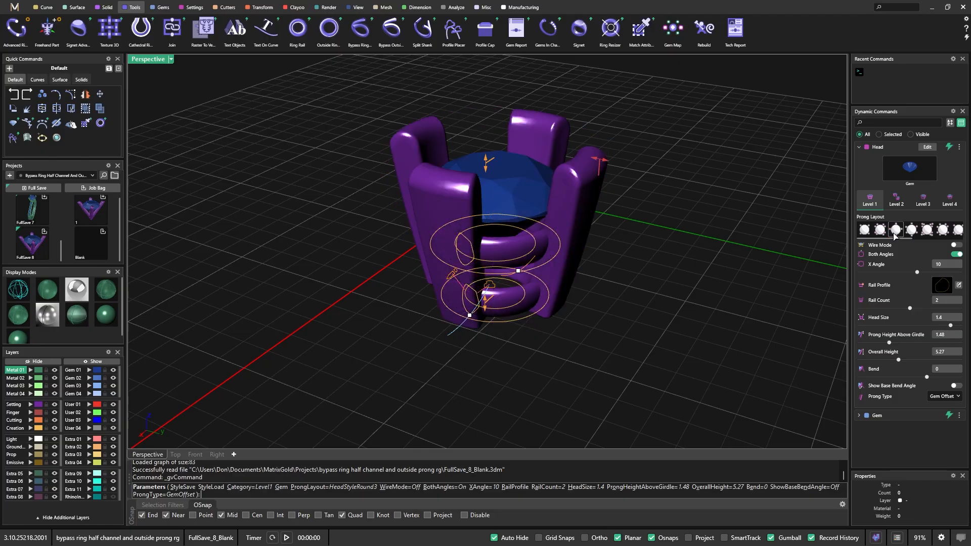
click(910, 230)
right_drag(684, 253, 707, 246)
click(862, 230)
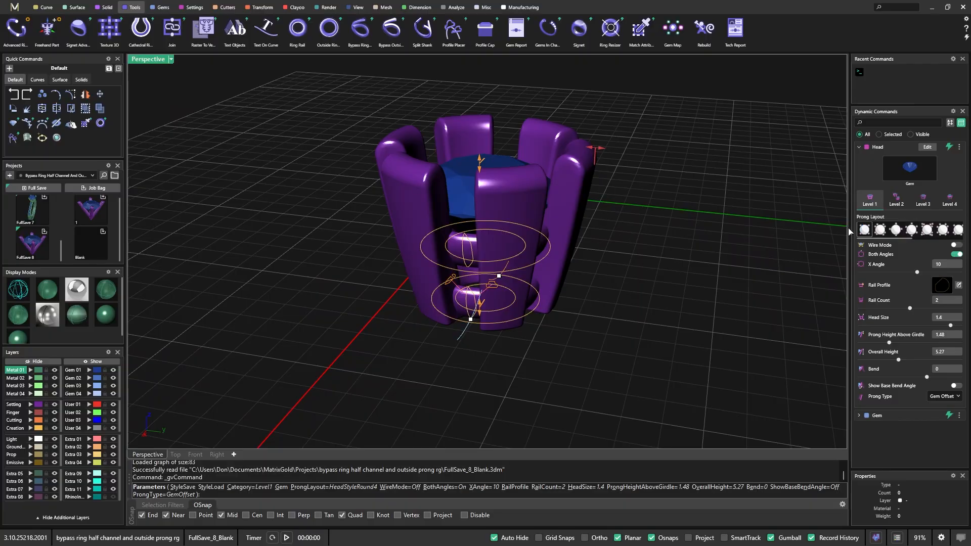
mouse_move(605, 300)
right_down()
mouse_move(617, 294)
mouse_move(592, 304)
right_up()
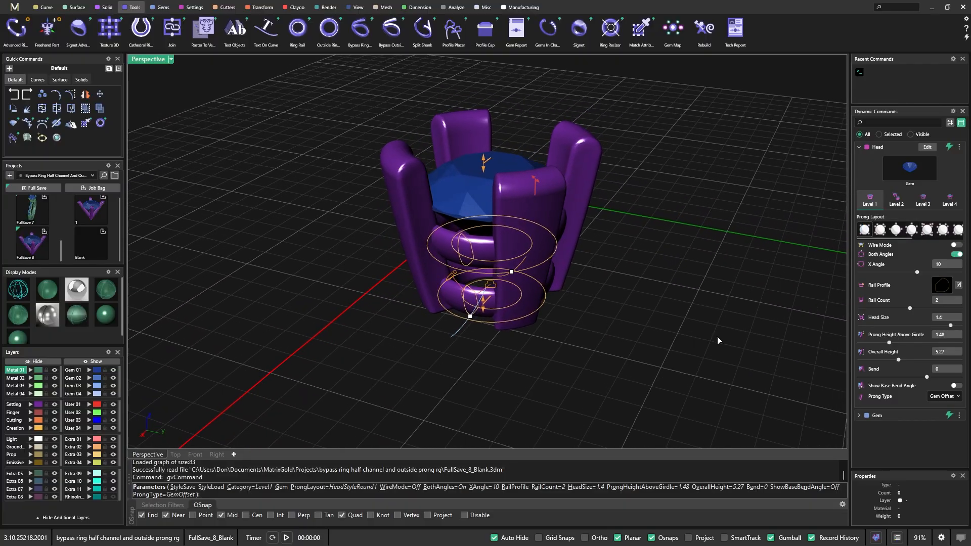
Try a dome rotation of 0, and set the dome height to 1.5 and the dome rotation to 53
click(895, 199)
right_drag(672, 319, 551, 152)
drag(539, 150, 544, 153)
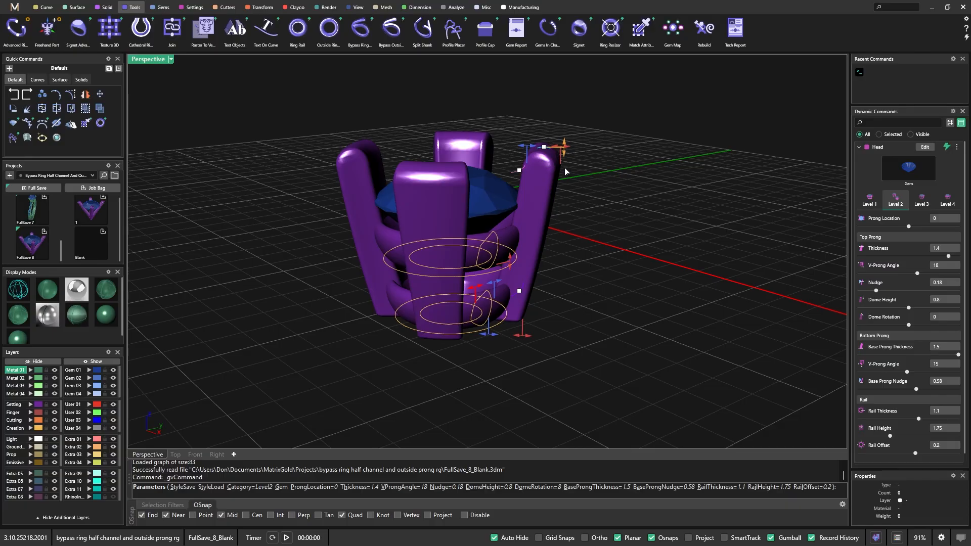
scroll(565, 166, up, 3)
drag(554, 136, 484, 141)
scroll(582, 220, down, 3)
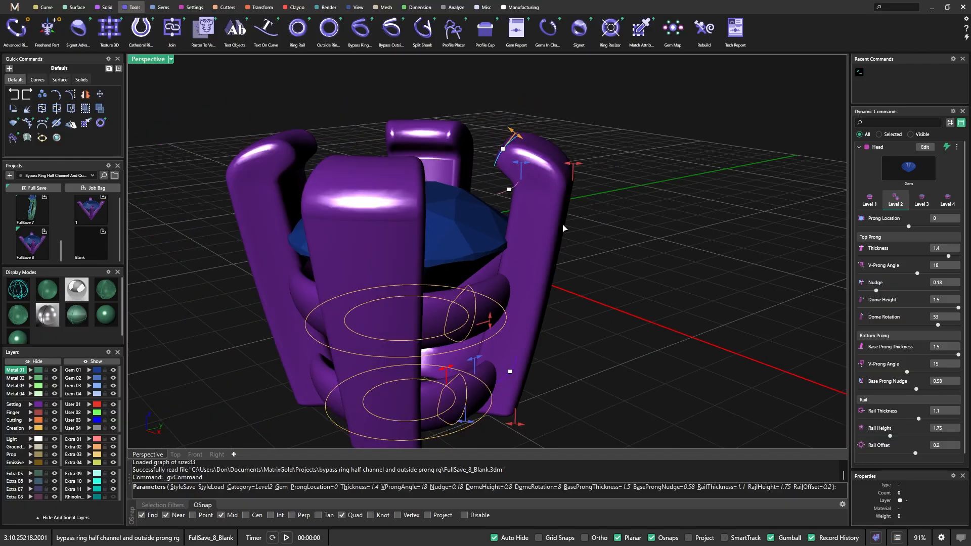
Lower the prong height above the girdle to 0 mm
click(869, 202)
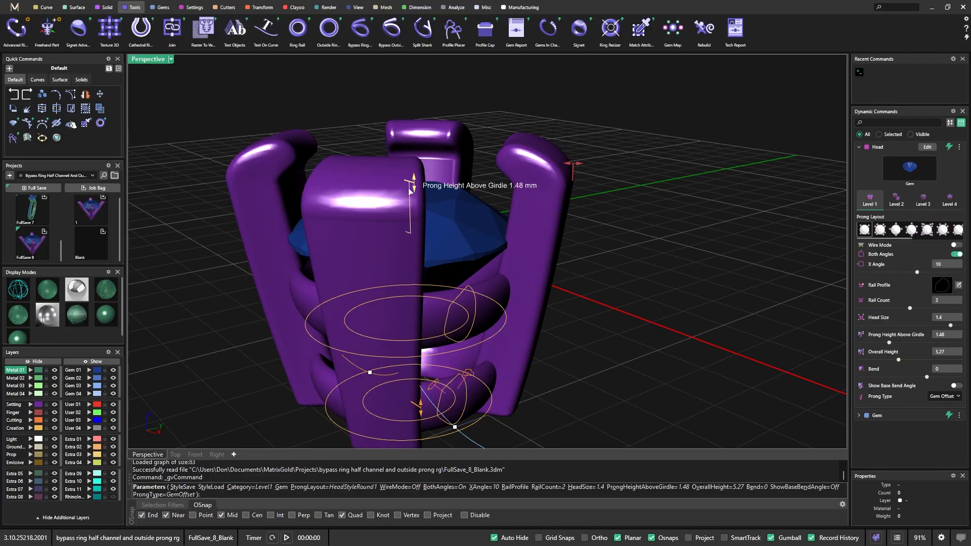
drag(414, 186, 412, 250)
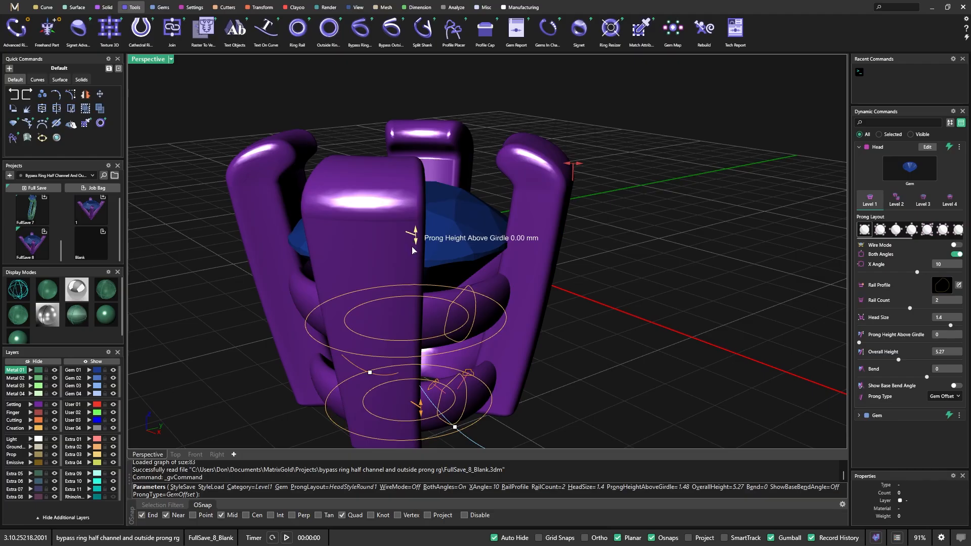
right_drag(526, 236, 418, 335)
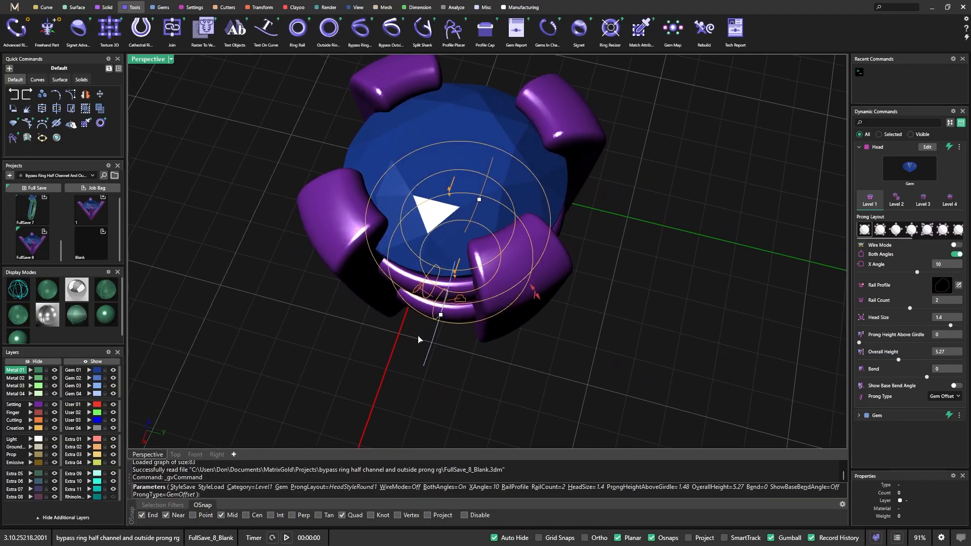
Examine from several angles how the bent prong tips sit against the gem's girdle and crown
scroll(526, 236, down, 3)
right_drag(526, 236, 449, 223)
scroll(489, 249, up, 3)
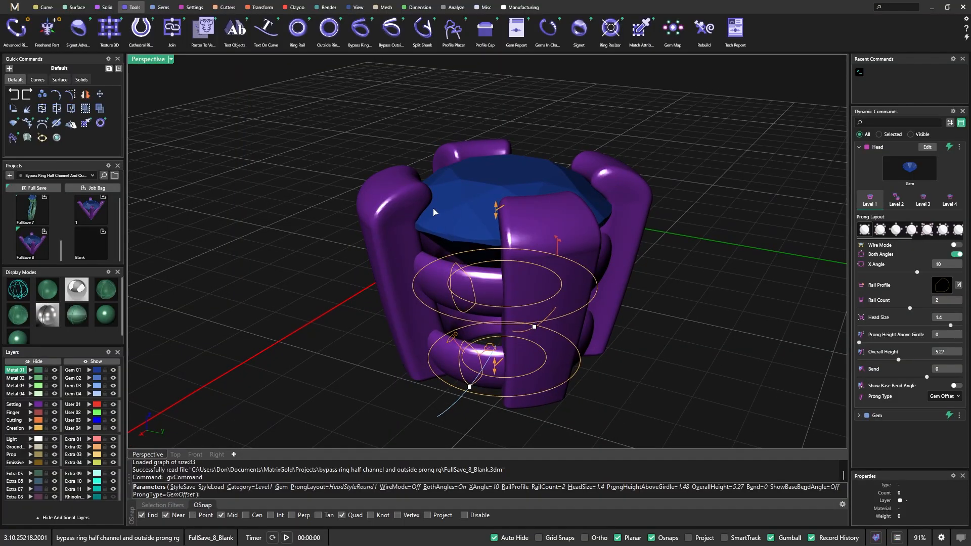
right_drag(521, 249, 572, 227)
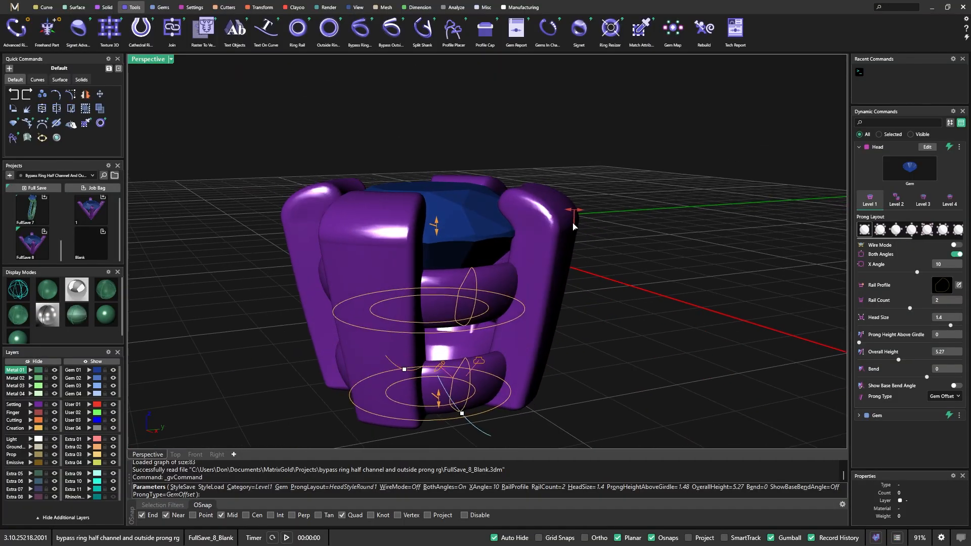
scroll(505, 213, down, 3)
right_drag(505, 213, 499, 256)
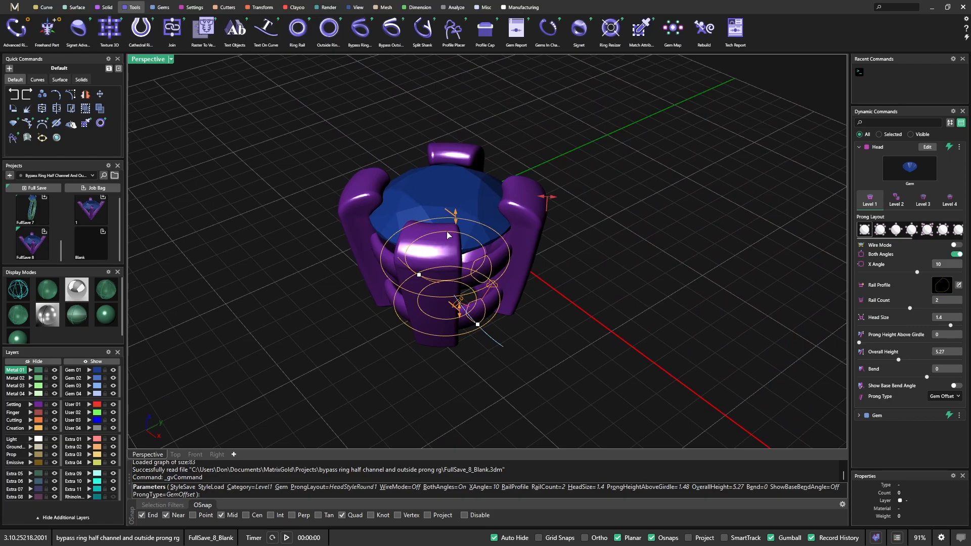
scroll(460, 258, up, 4)
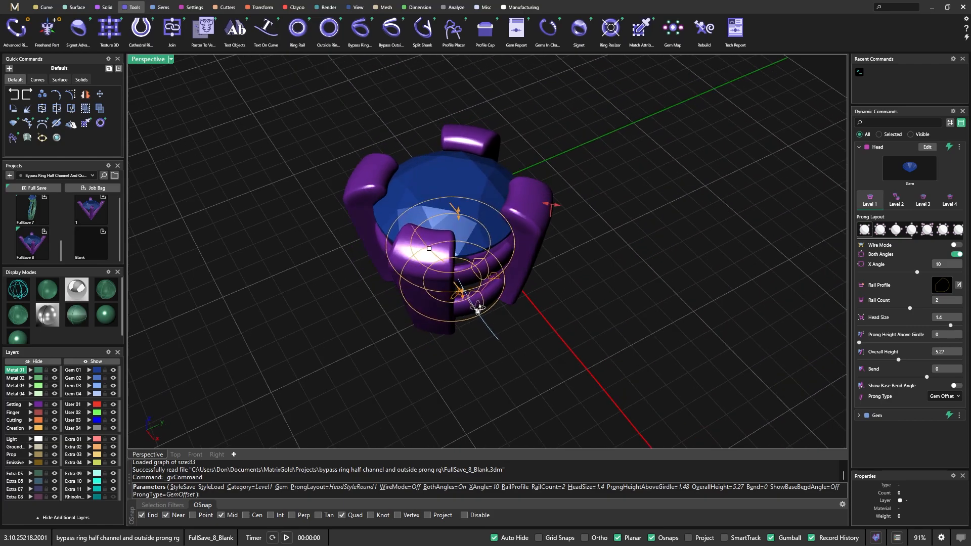
scroll(528, 311, down, 4)
right_drag(570, 337, 635, 334)
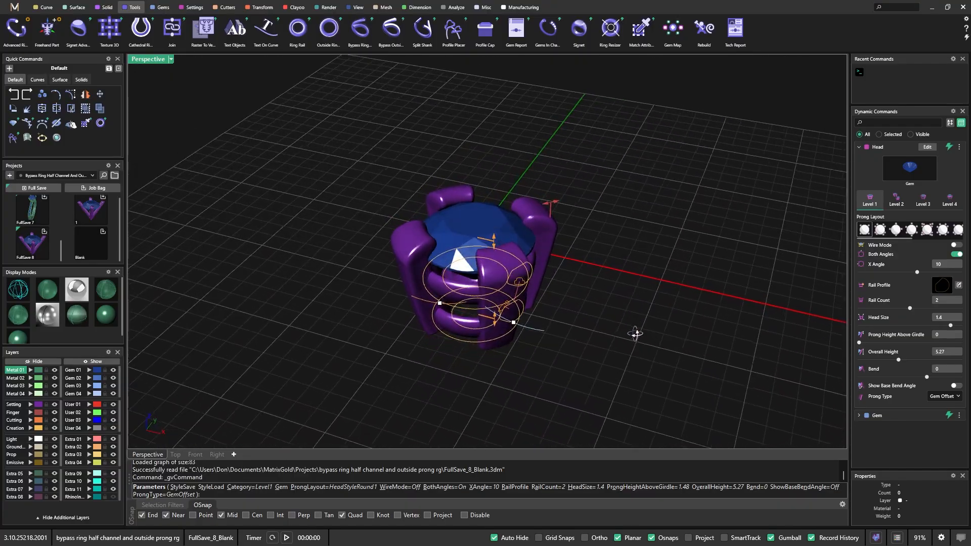
scroll(532, 266, up, 3)
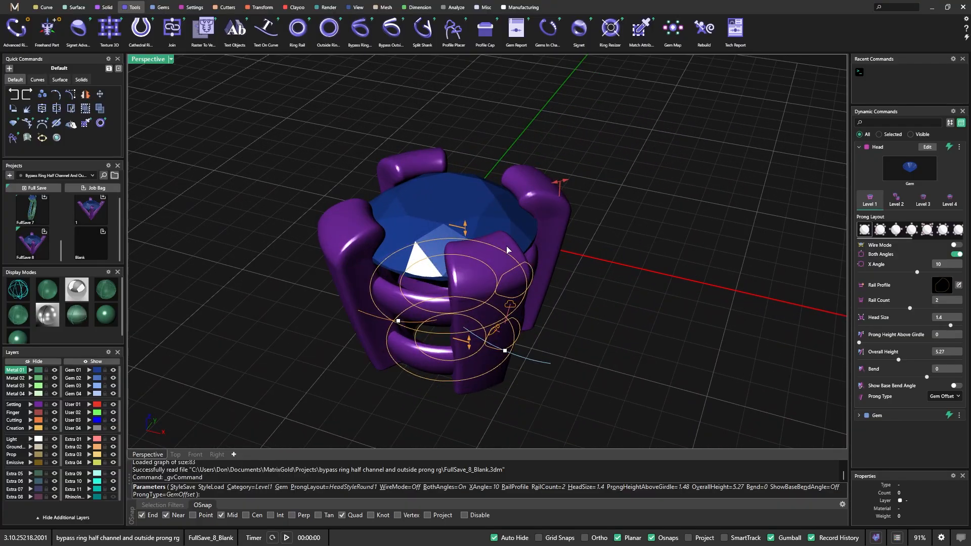
scroll(467, 213, down, 4)
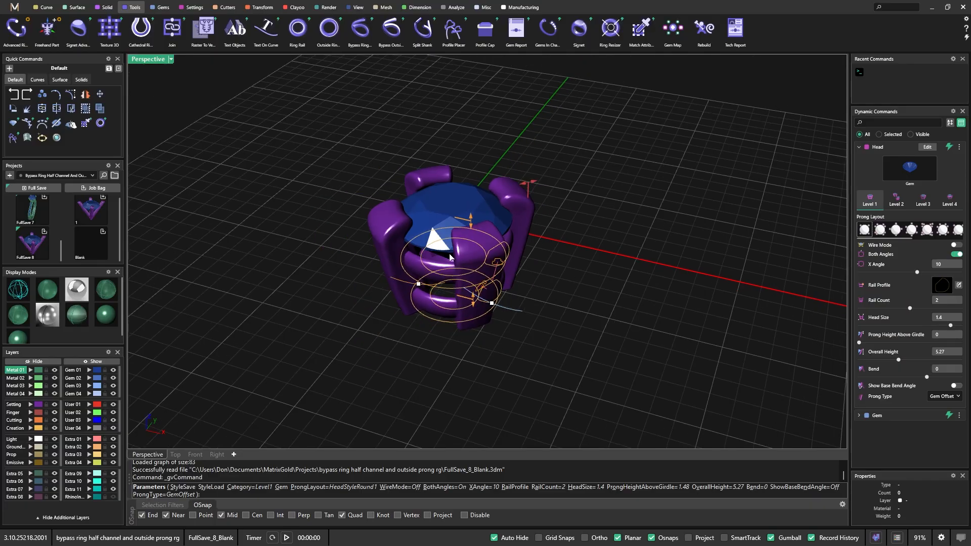
scroll(444, 243, up, 4)
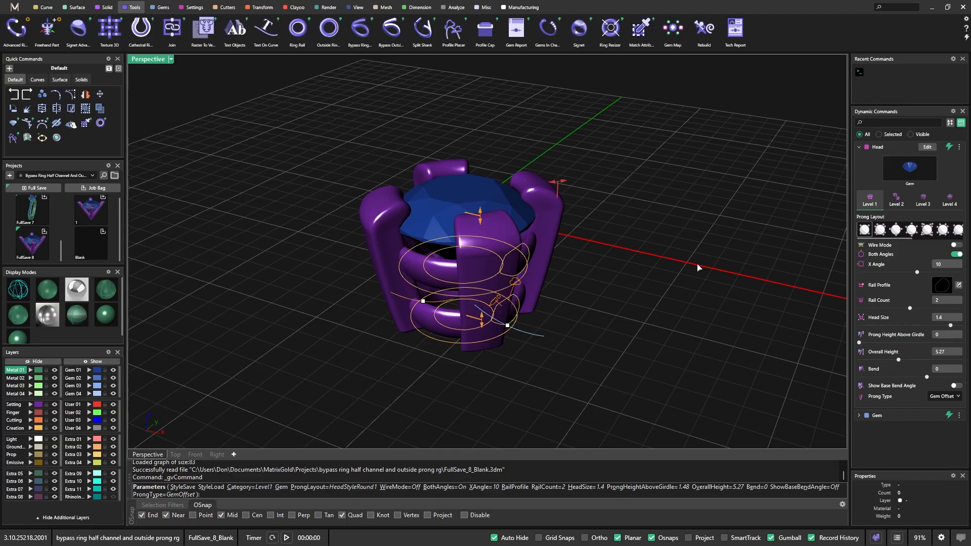
Set the dome rotation of the prong tips to 0 and return to the head's Level 1 parameters
click(900, 201)
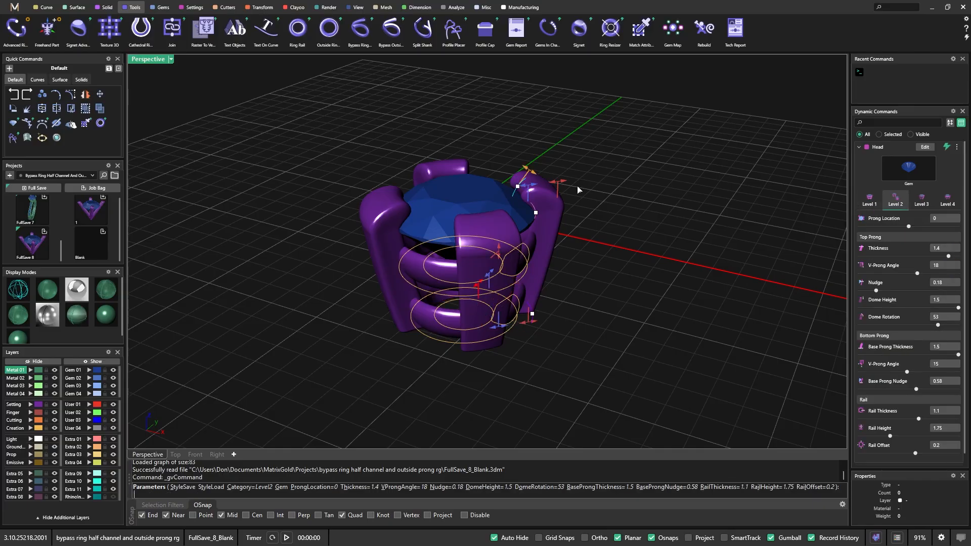
drag(519, 188, 544, 177)
right_drag(636, 261, 659, 263)
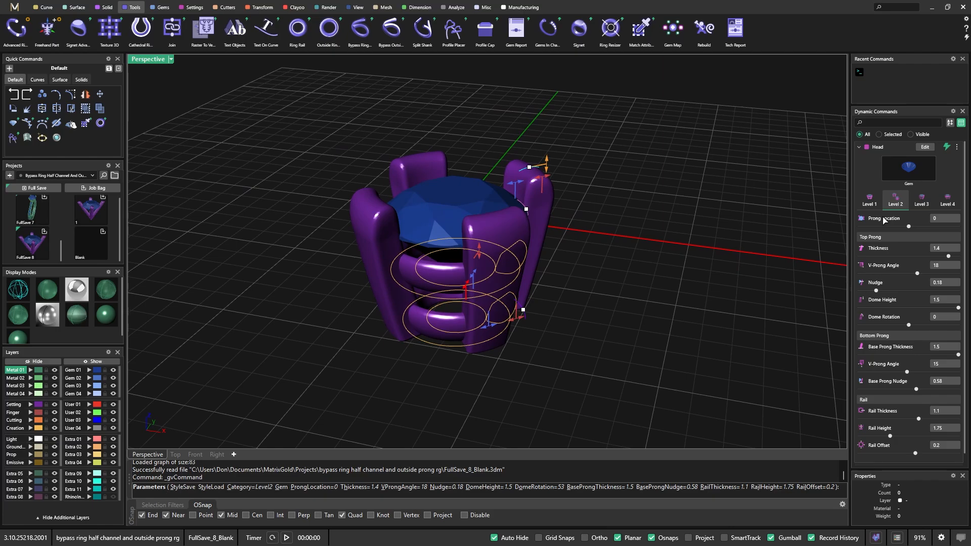
click(870, 200)
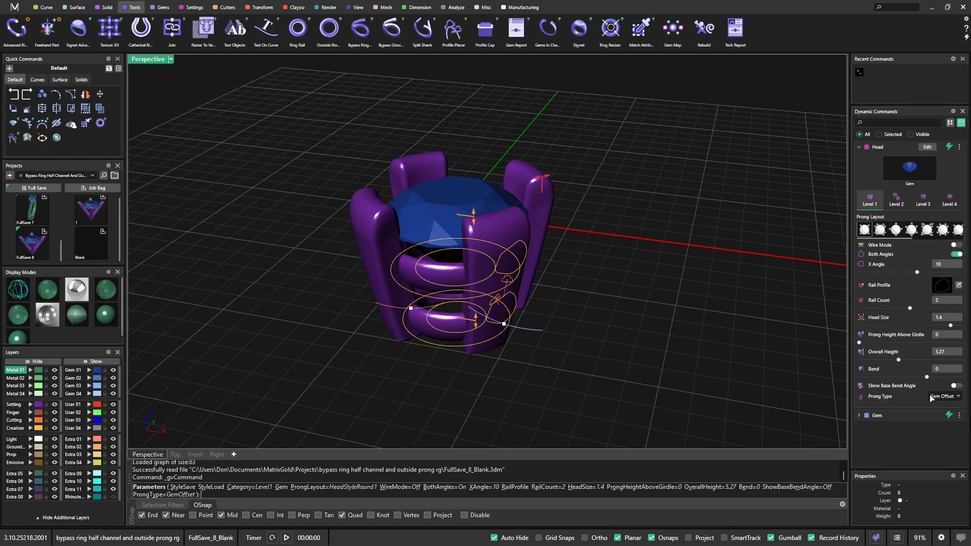
Change the head's prong type from Gem Offset to Profile
click(945, 397)
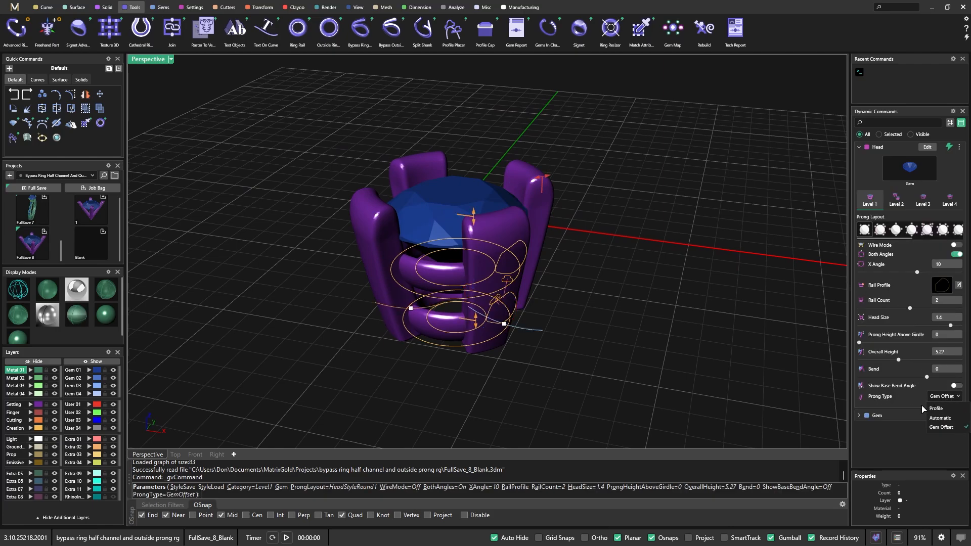
click(943, 409)
right_drag(643, 332, 540, 302)
scroll(537, 302, down, 6)
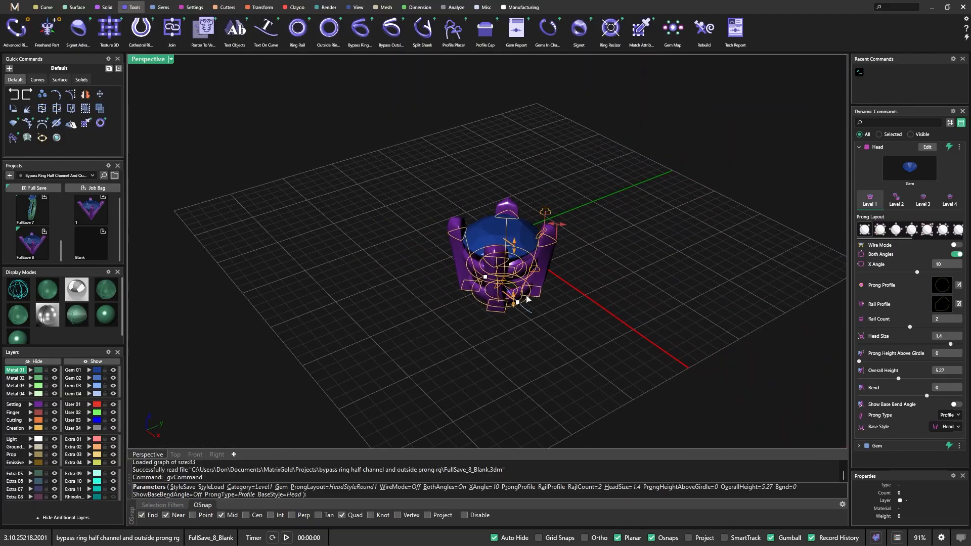
scroll(526, 304, up, 8)
right_drag(537, 342, 551, 344)
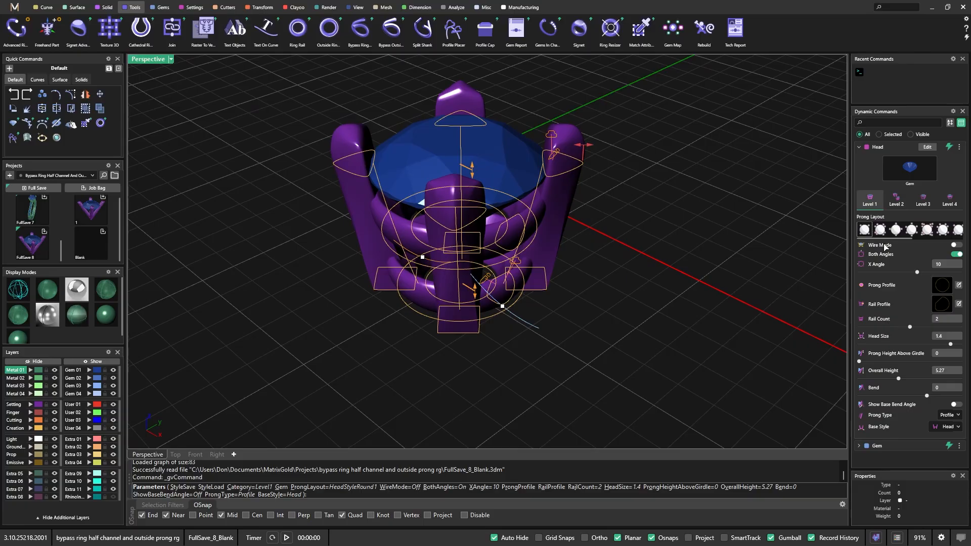
In the head's Level 2 parameters, reduce the rail offset to 0.05 and the rail height to 1.3
click(893, 201)
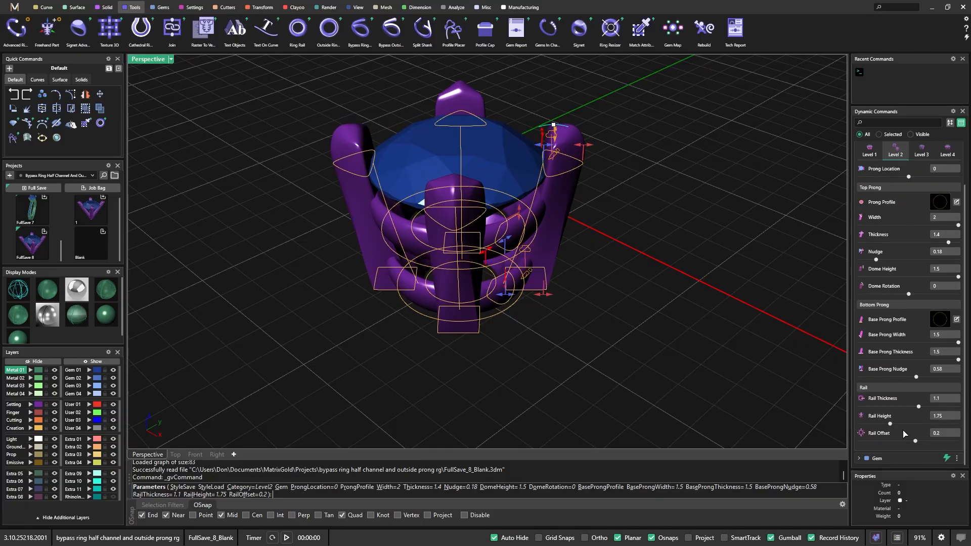
right_drag(664, 347, 708, 314)
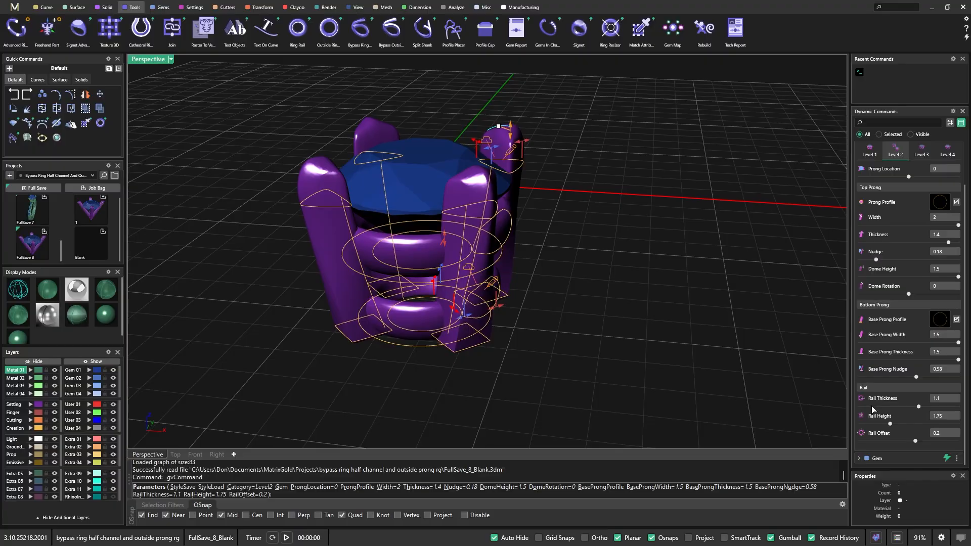
right_drag(650, 367, 599, 365)
scroll(627, 354, up, 3)
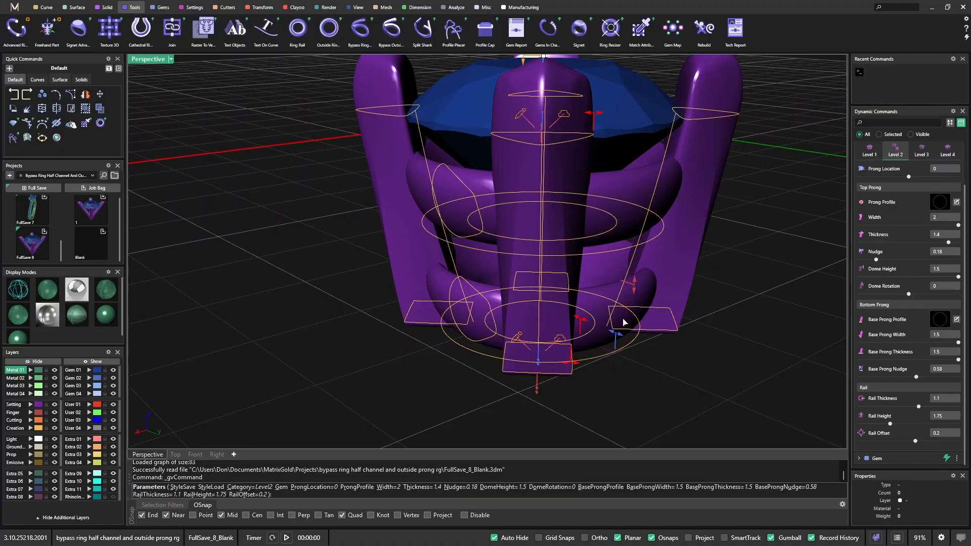
mouse_move(618, 338)
mouse_down()
mouse_move(636, 339)
mouse_move(611, 331)
mouse_up()
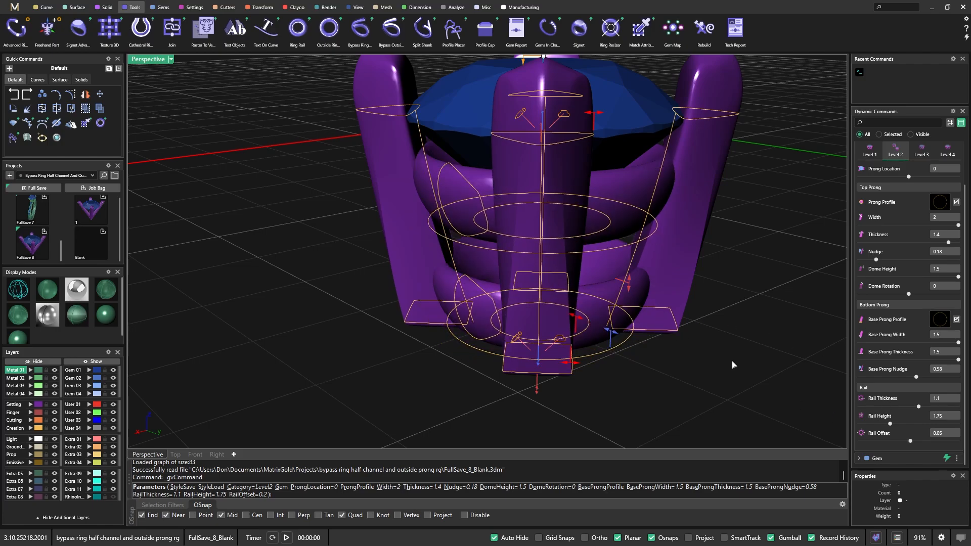
drag(886, 429, 880, 430)
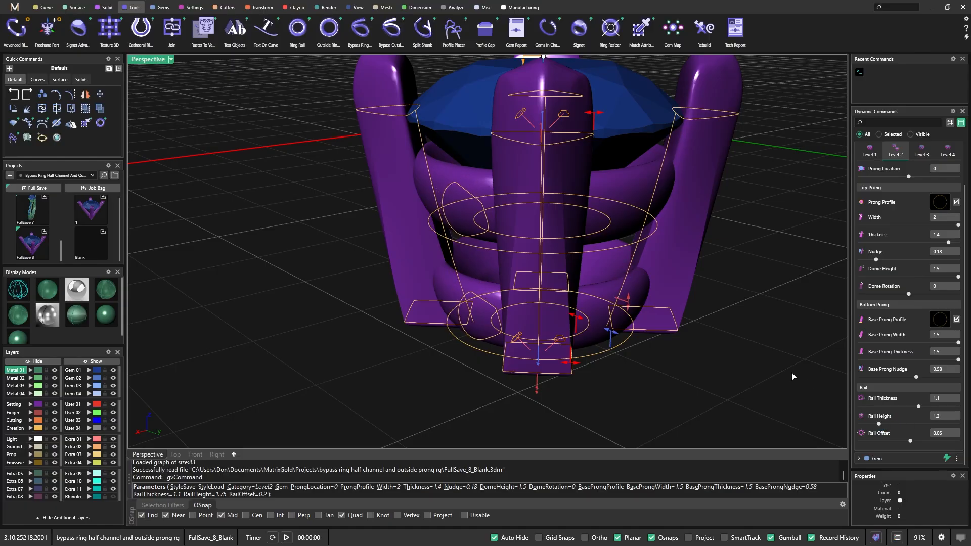
Finish editing the head and view the completed prongs and rails around the gem from several angles
scroll(573, 268, down, 4)
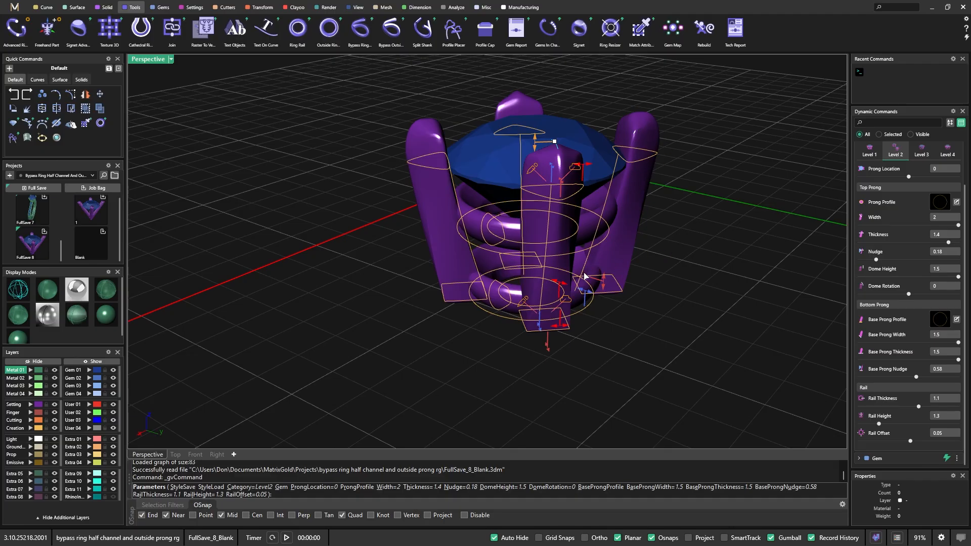
right_drag(665, 319, 490, 271)
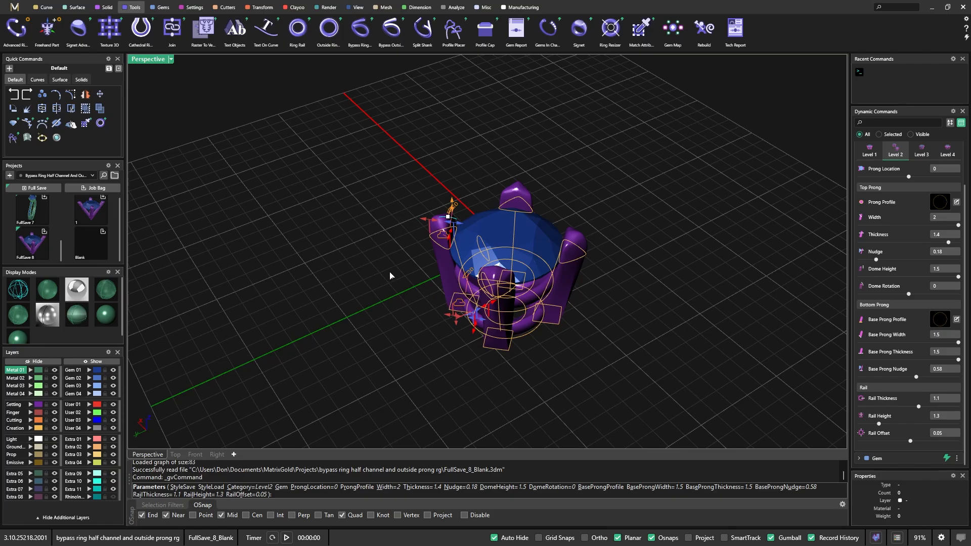
right_click(454, 316)
right_drag(459, 345, 496, 316)
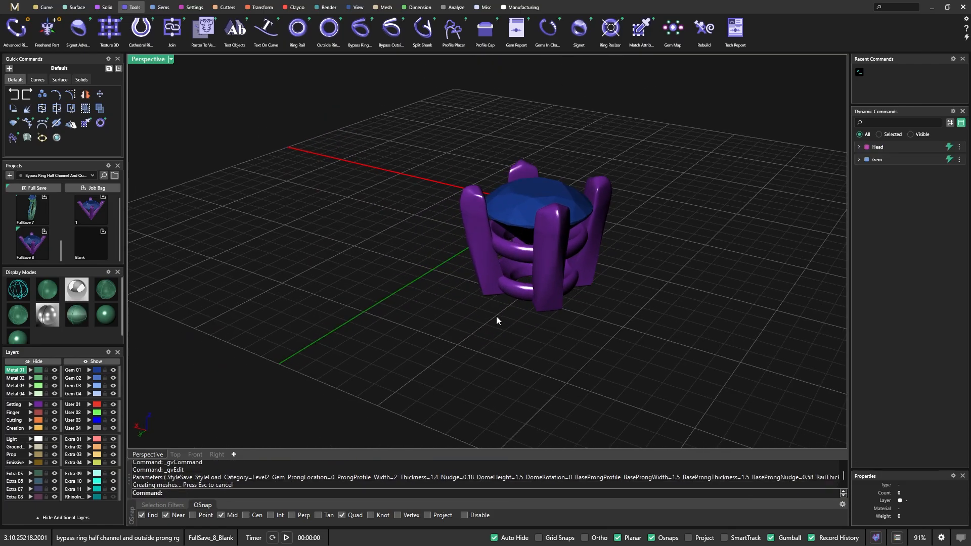
scroll(552, 261, up, 4)
right_drag(553, 259, 484, 278)
scroll(553, 266, down, 4)
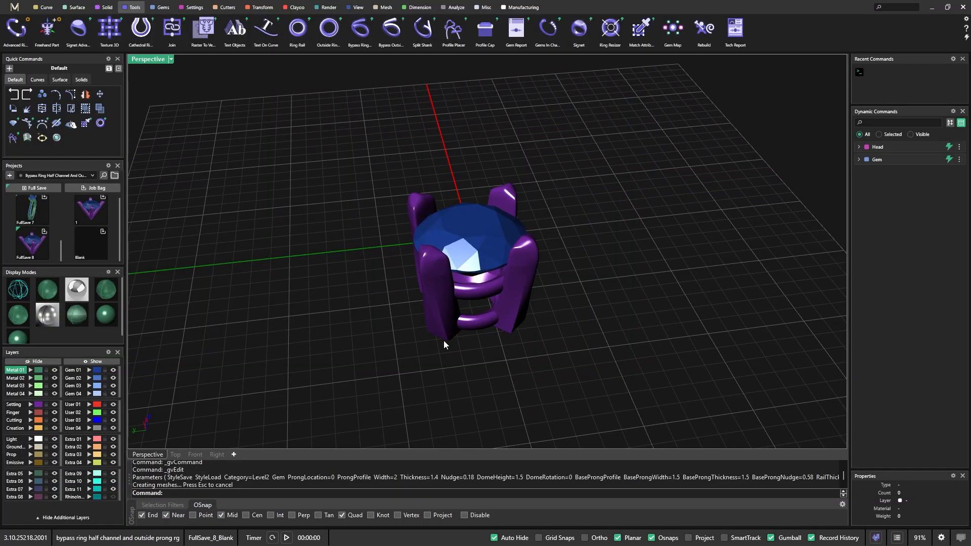